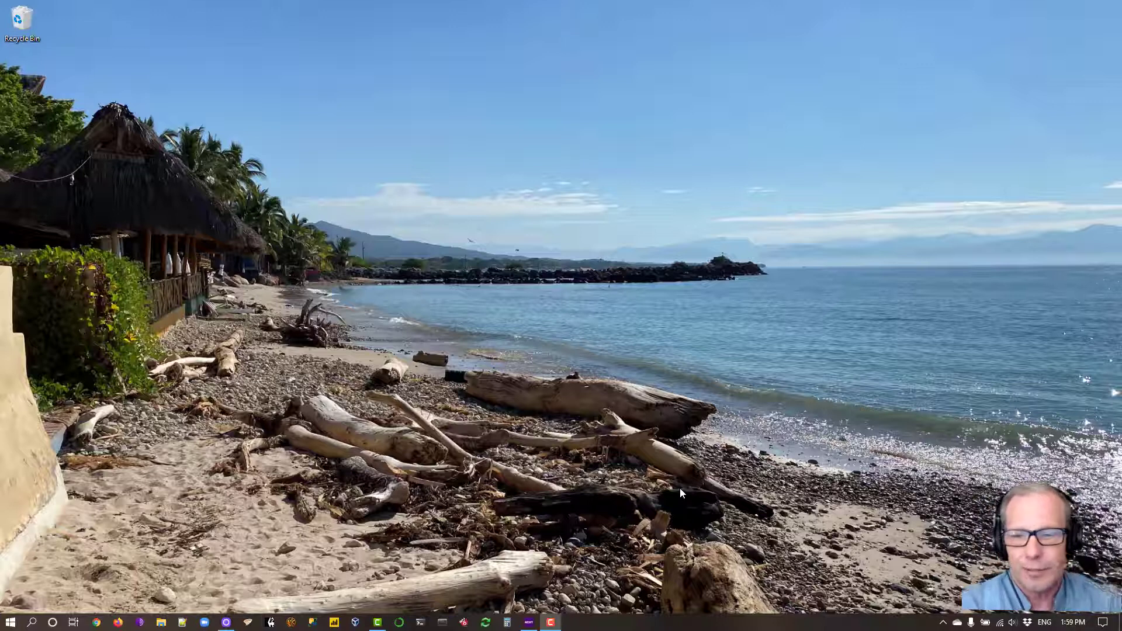
# Open Firefox, search the web for "windows 10 install disk" and open Microsoft's Windows 10 disc image download result
pyautogui.click(117, 622)
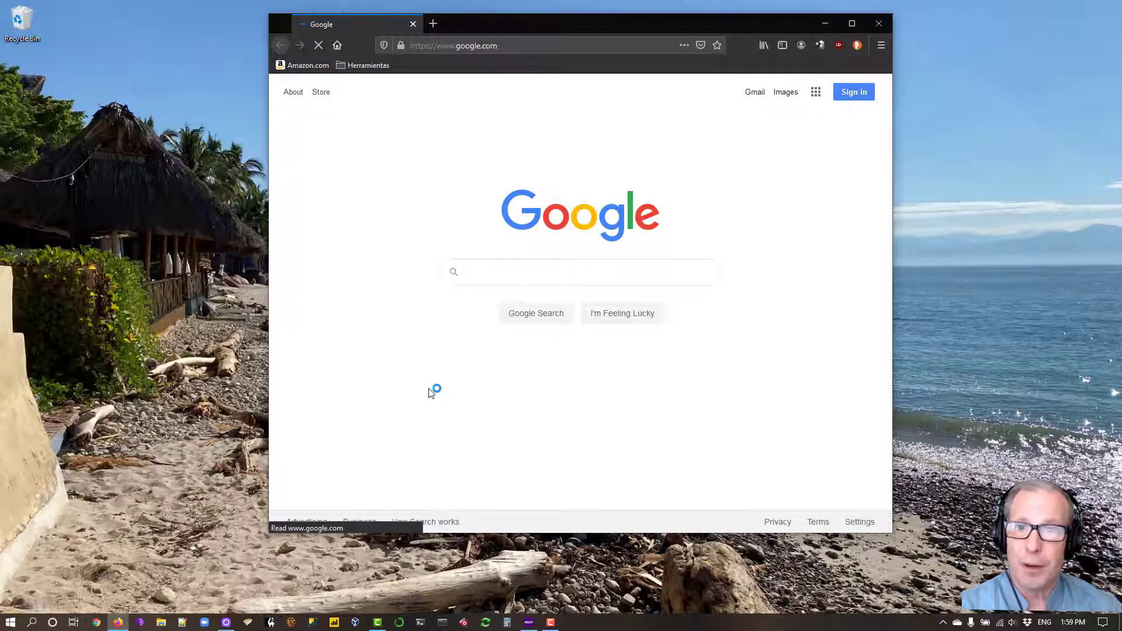
pyautogui.click(532, 45)
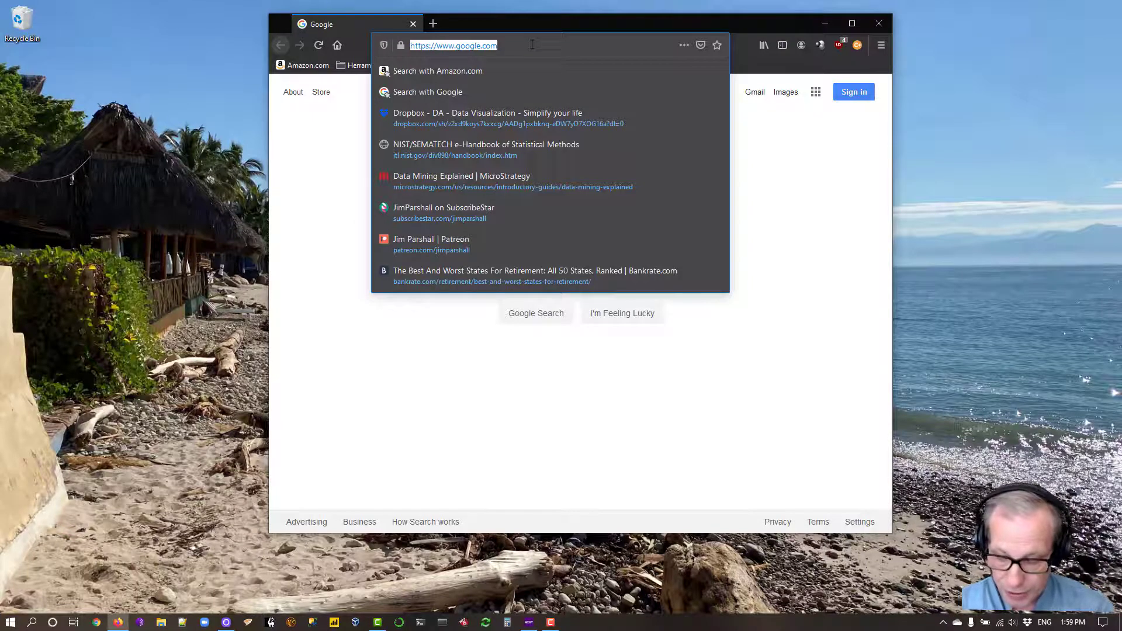
pyautogui.write('windows 1')
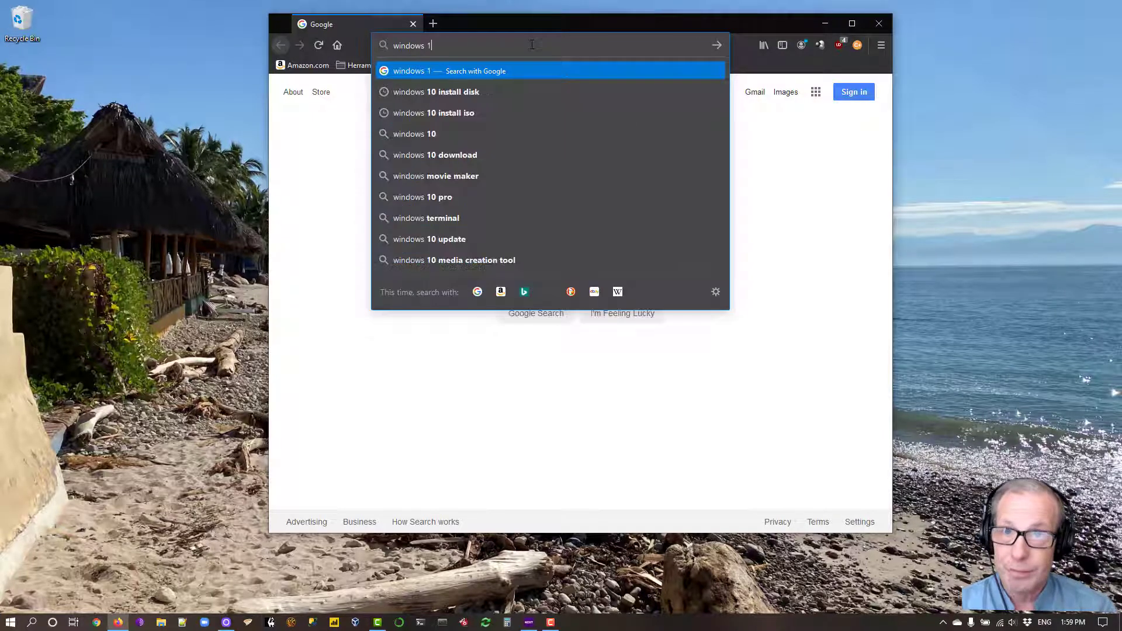
pyautogui.write('0 insta')
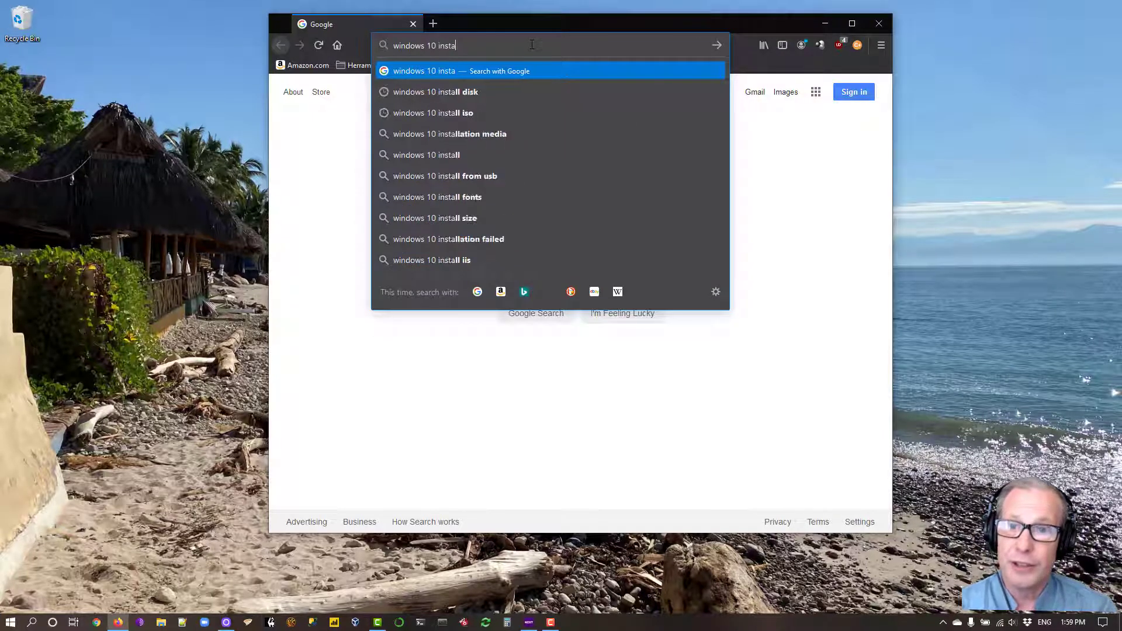
pyautogui.write('ll disk')
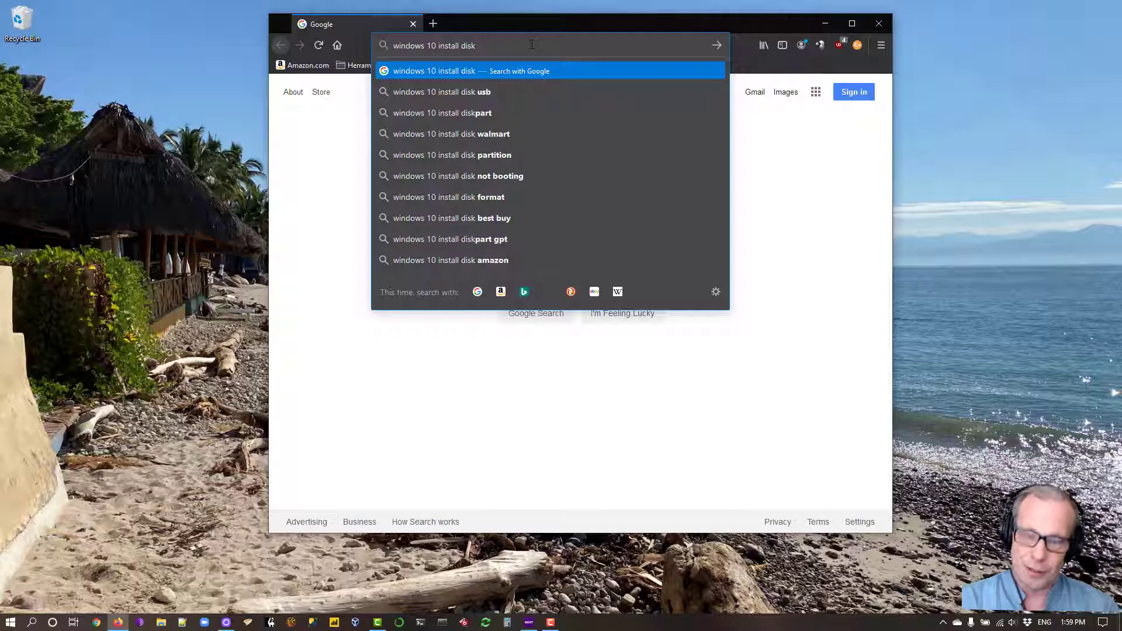
pyautogui.press('Return')
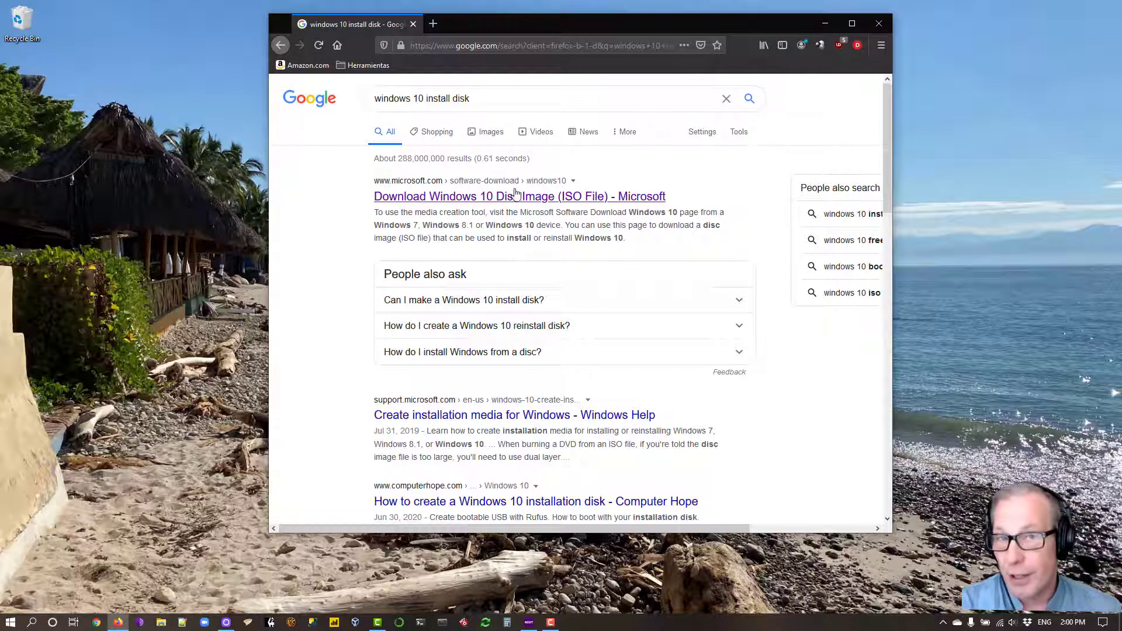
pyautogui.click(632, 202)
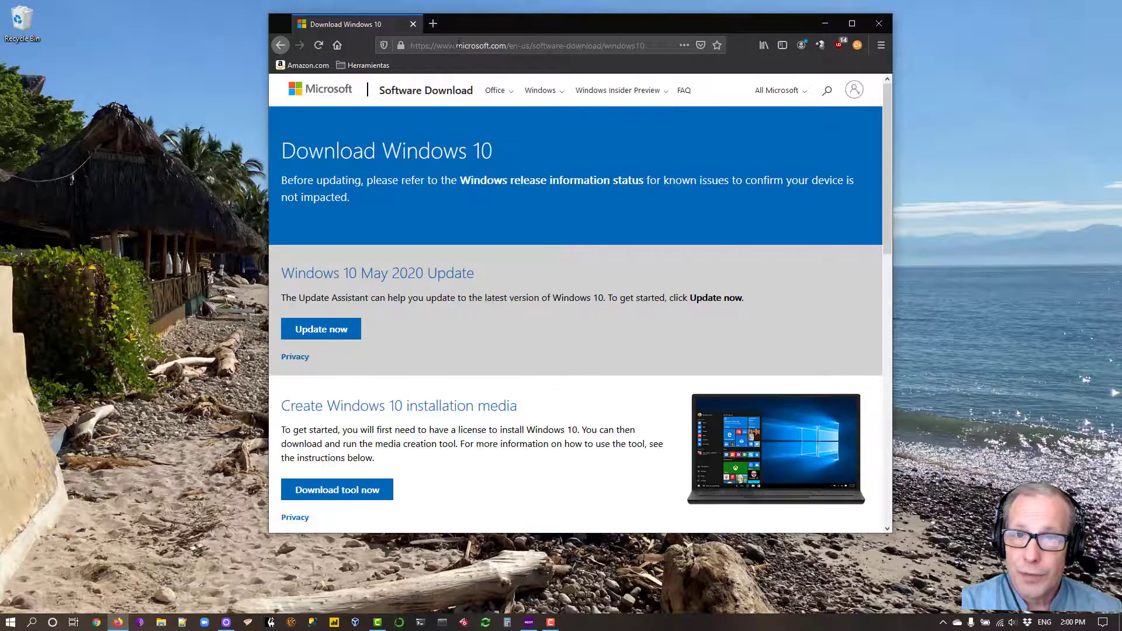
# Check that the download page is genuine by inspecting the microsoft.com domain and the site's connection security details
pyautogui.moveTo(455, 45); pyautogui.dragTo(507, 45)
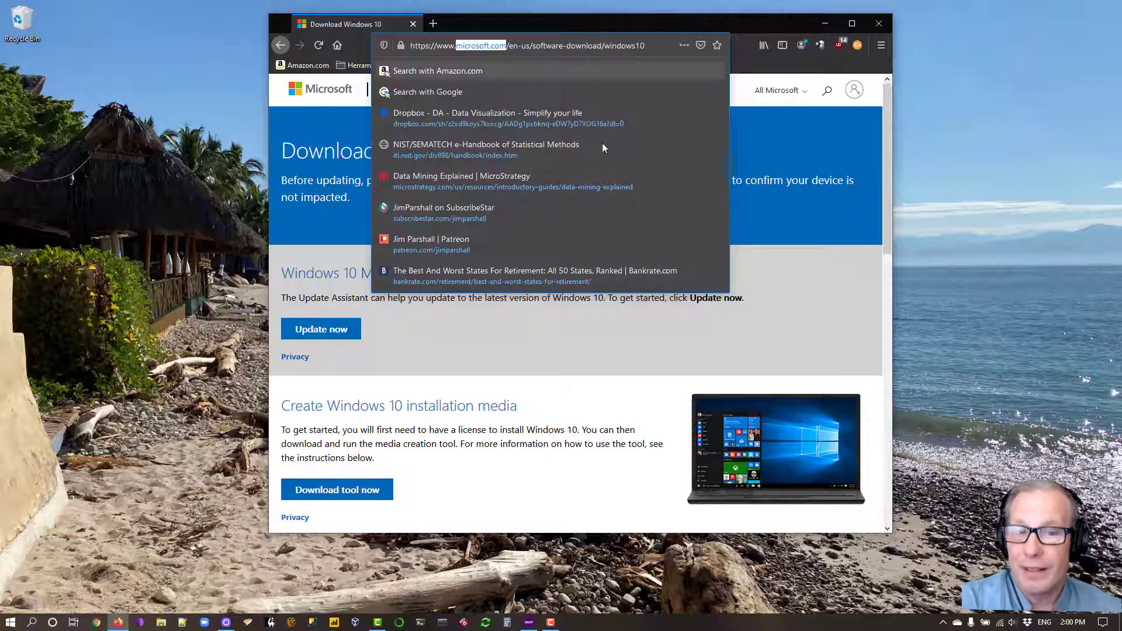
pyautogui.click(744, 211)
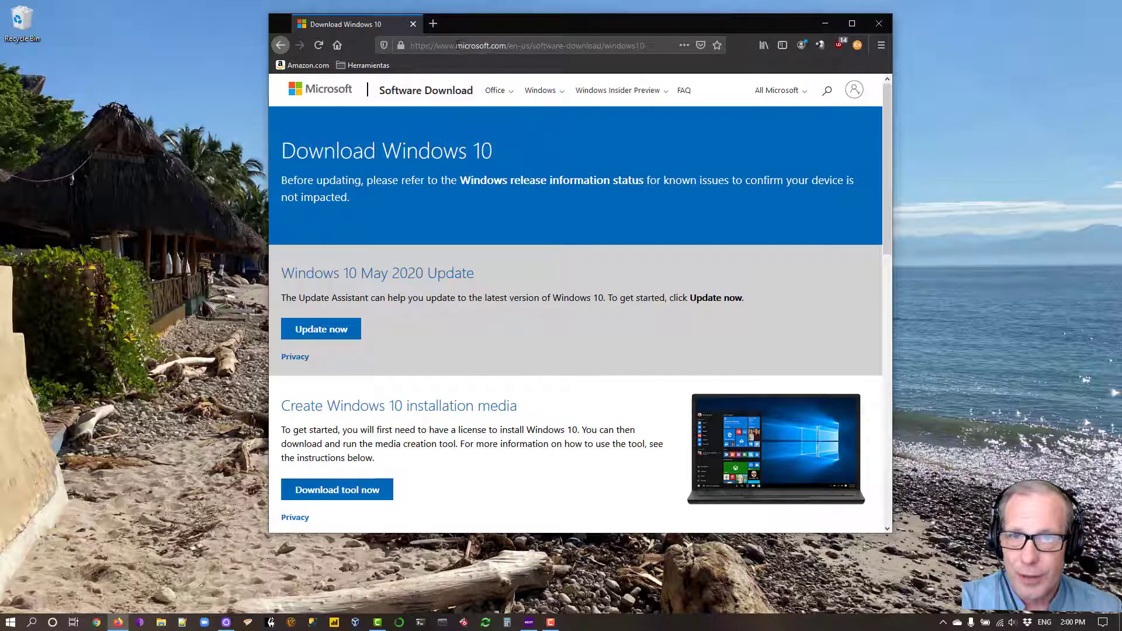
pyautogui.moveTo(456, 45); pyautogui.dragTo(506, 45)
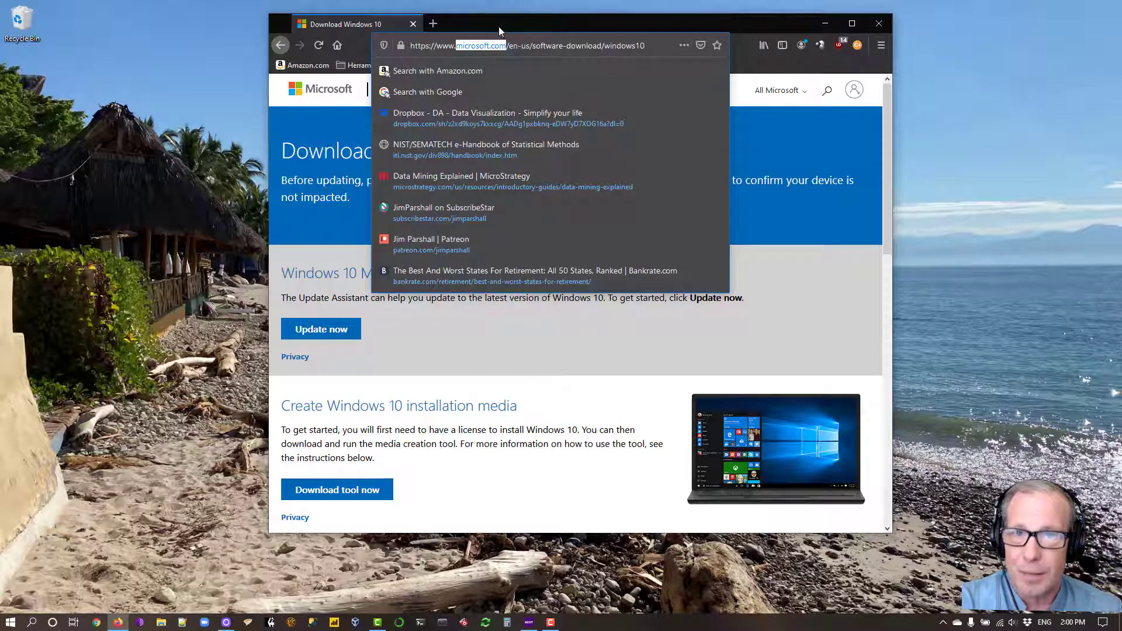
pyautogui.press('Escape')
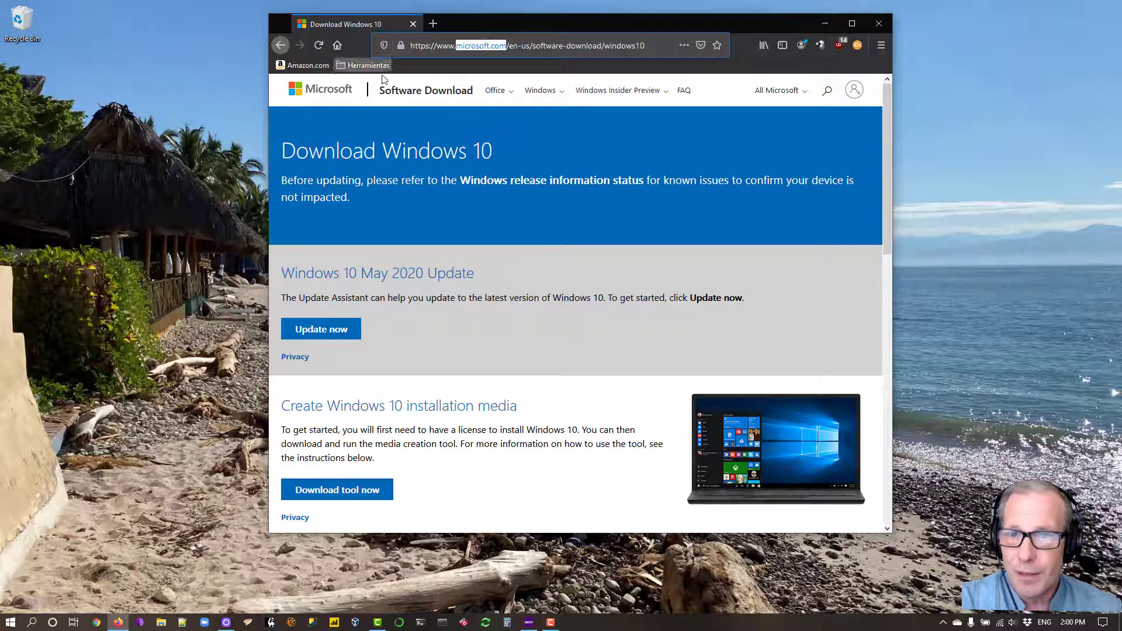
pyautogui.click(401, 47)
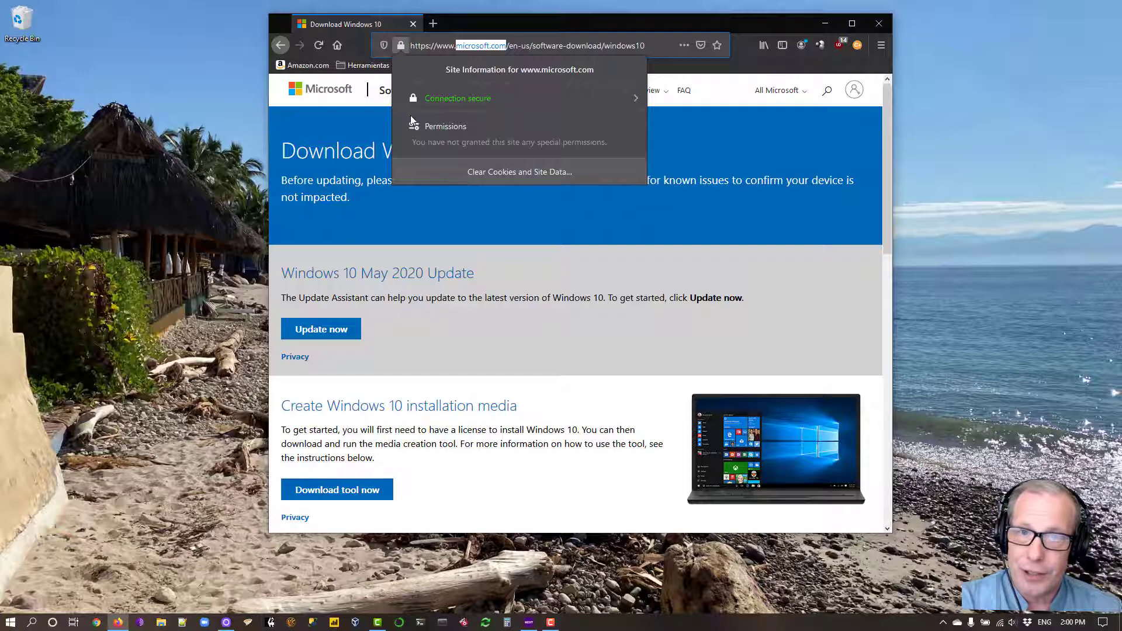
pyautogui.click(635, 99)
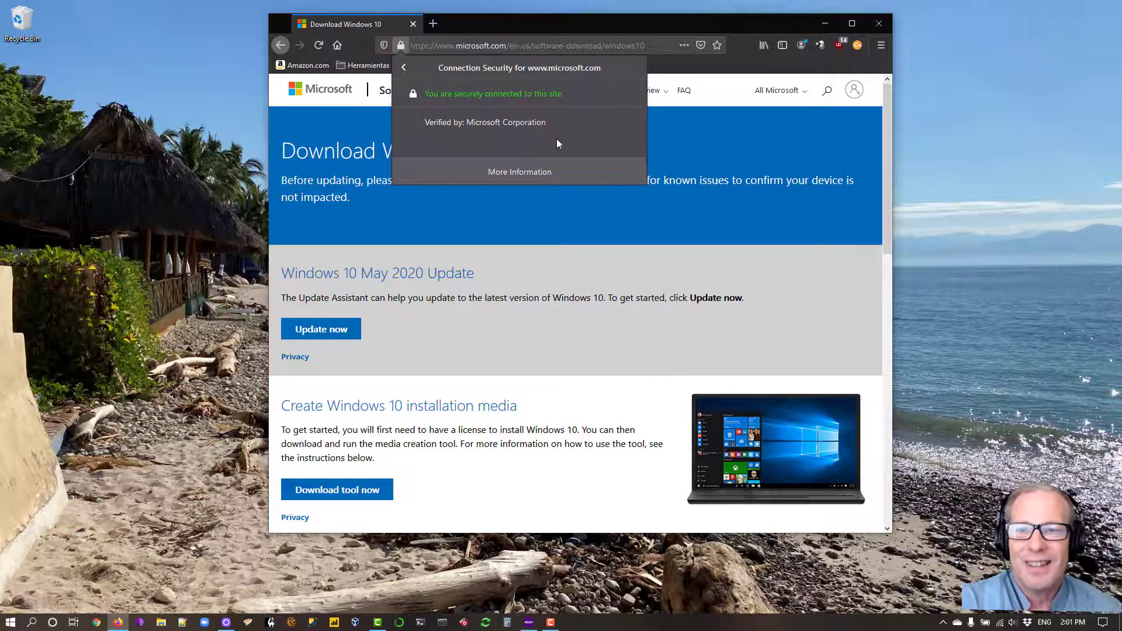
pyautogui.doubleClick(456, 47)
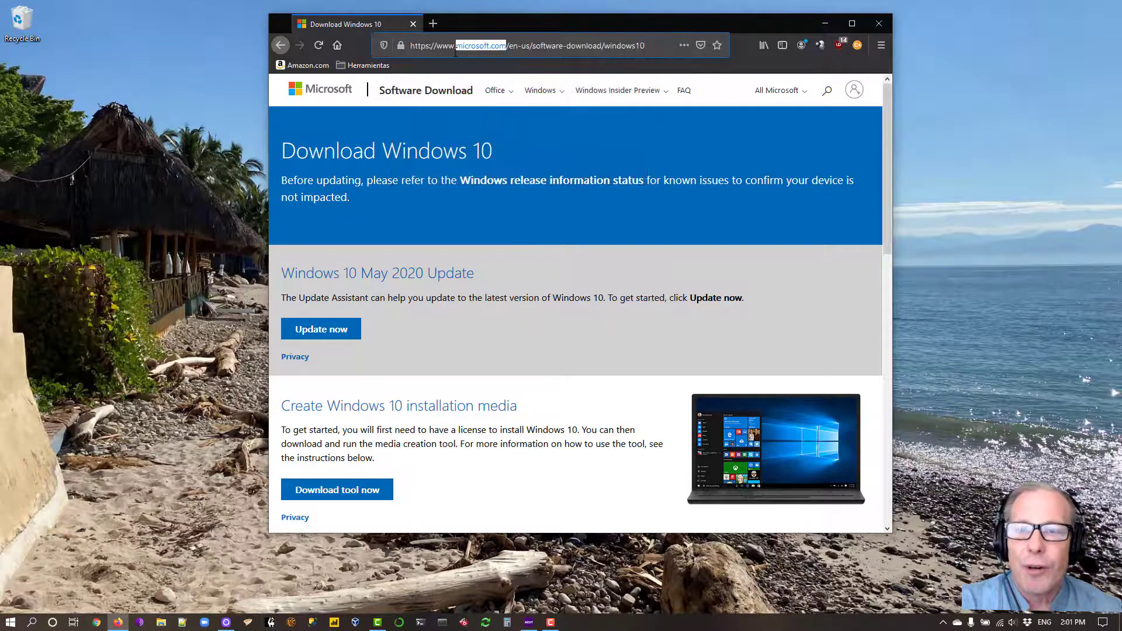
# Download the Windows 10 media creation tool, saving MediaCreationTool2004.exe, and close the browser
pyautogui.scroll(-3, 461, 266)
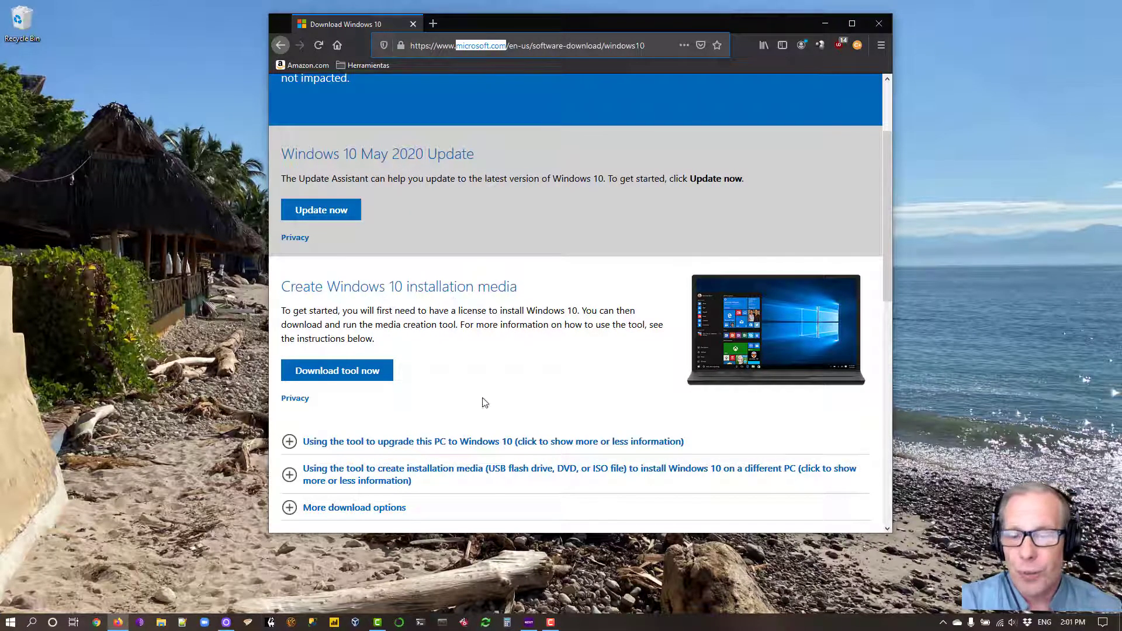
pyautogui.moveTo(380, 325); pyautogui.dragTo(456, 324)
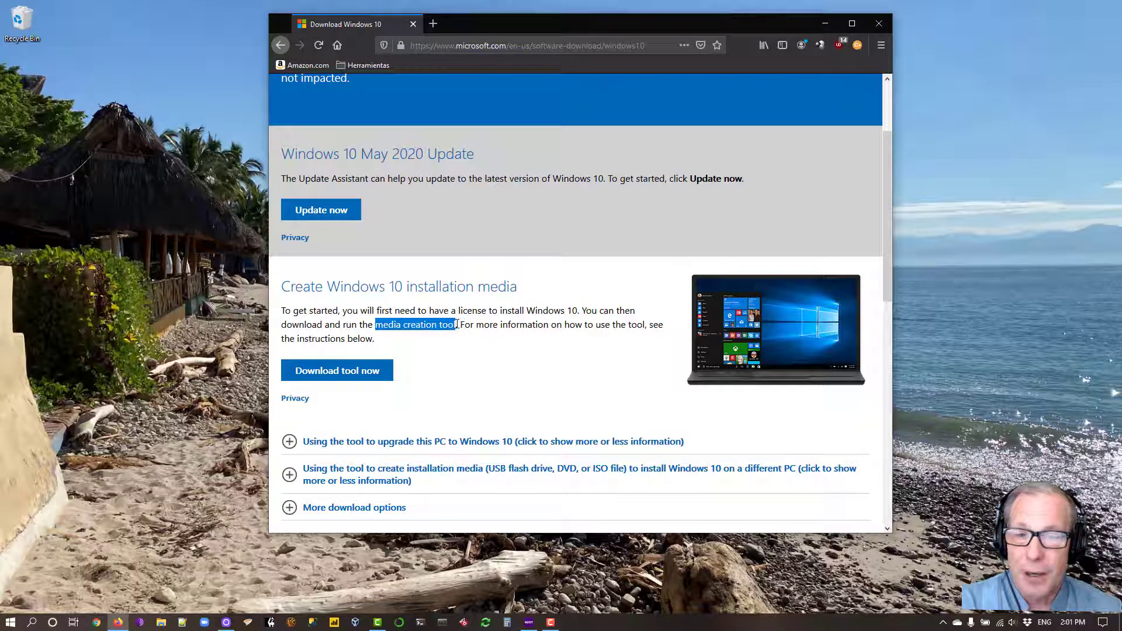
pyautogui.click(480, 357)
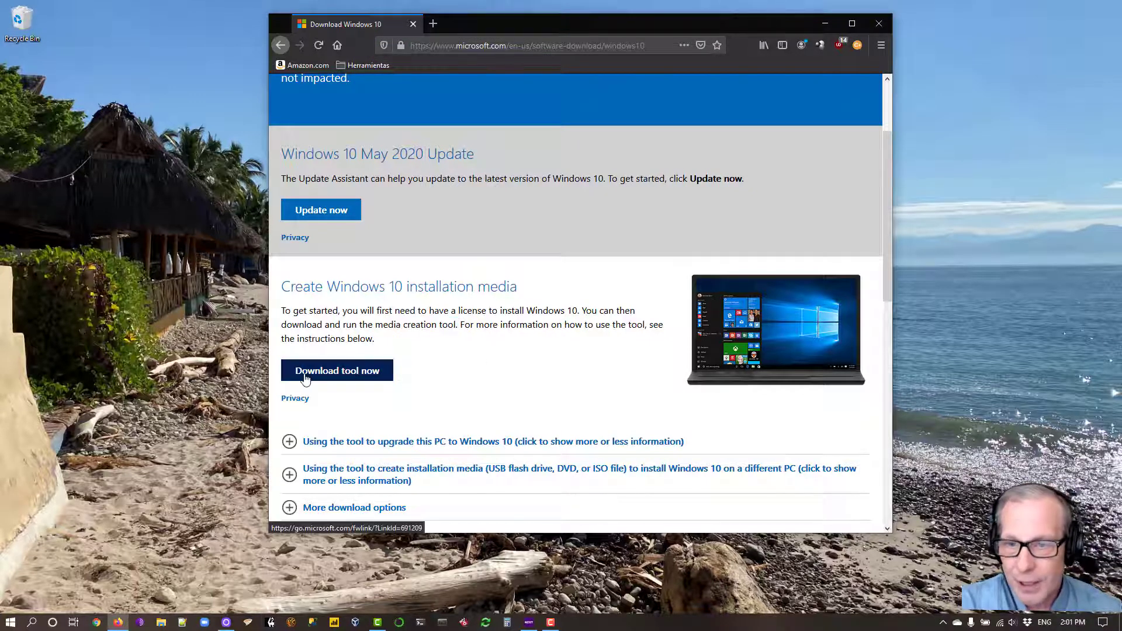
pyautogui.click(339, 380)
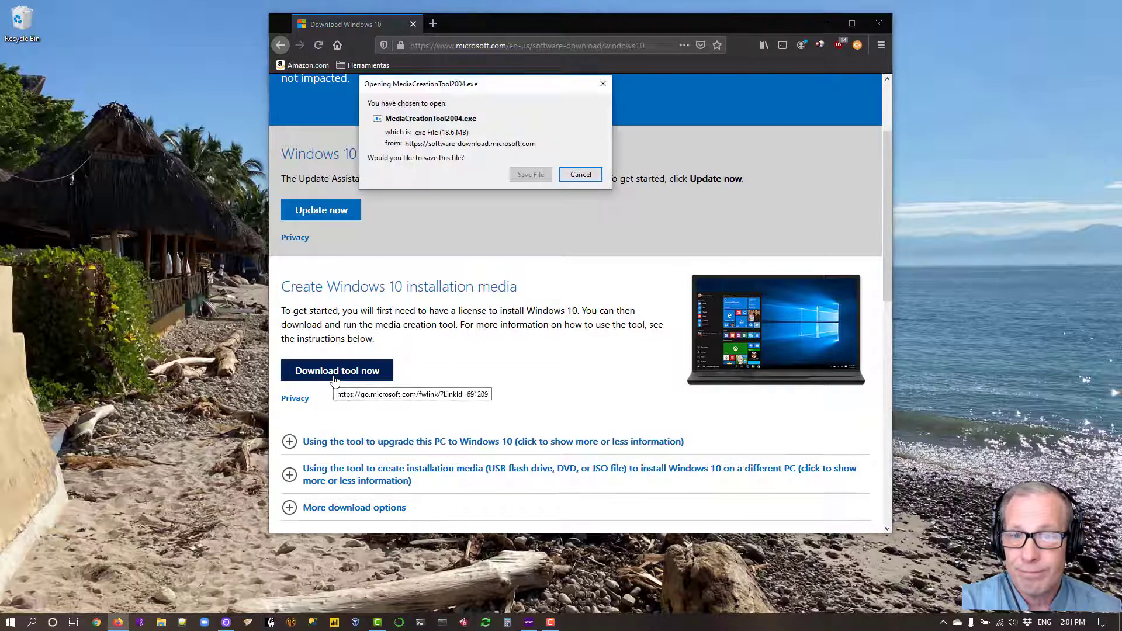
pyautogui.moveTo(485, 85); pyautogui.dragTo(563, 73)
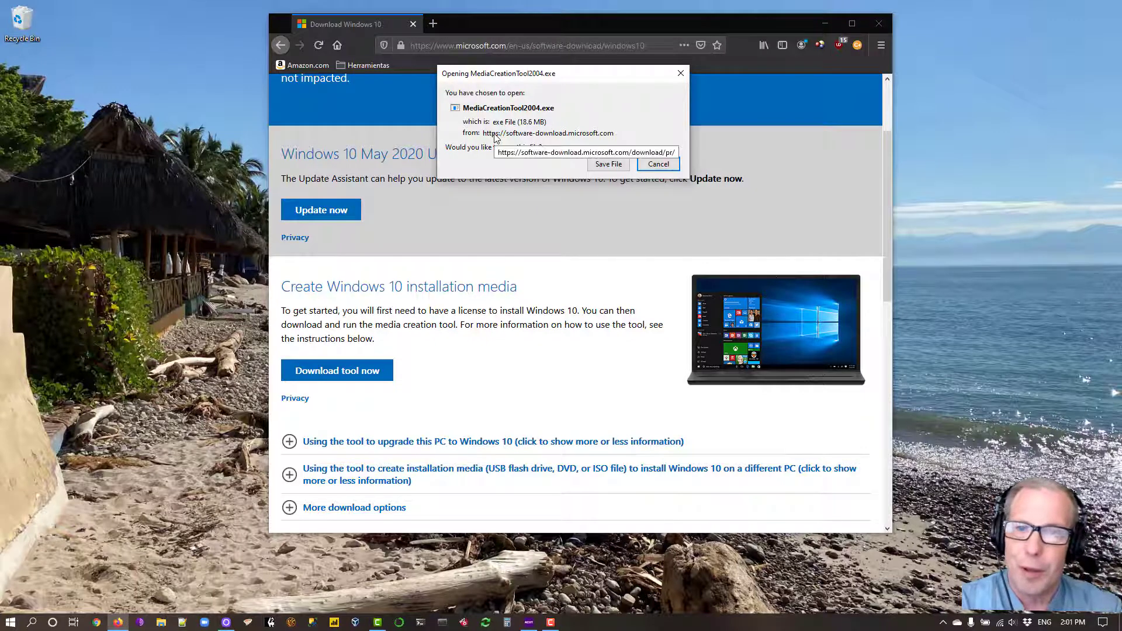
pyautogui.click(609, 165)
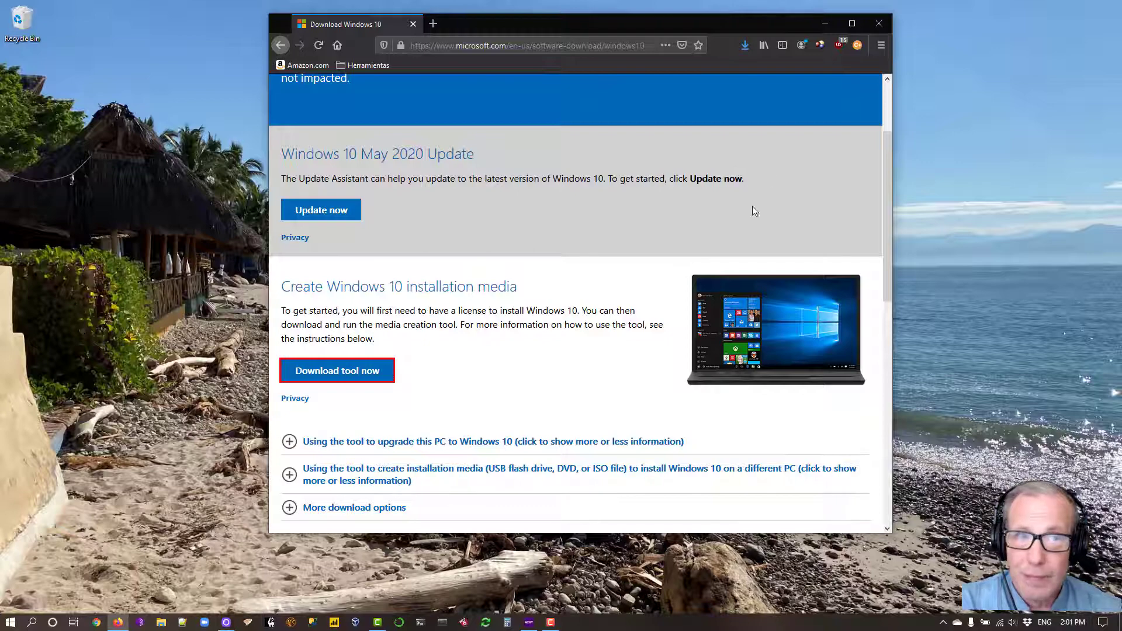
pyautogui.click(876, 24)
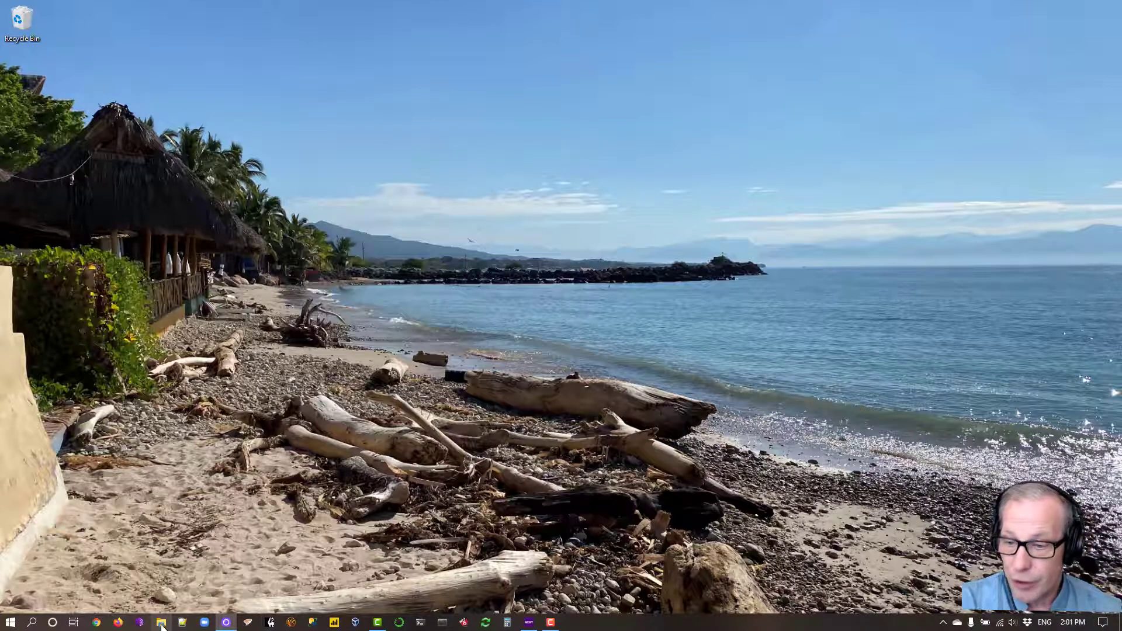
# Open the Downloads folder in File Explorer and bring up its view options
pyautogui.click(163, 623)
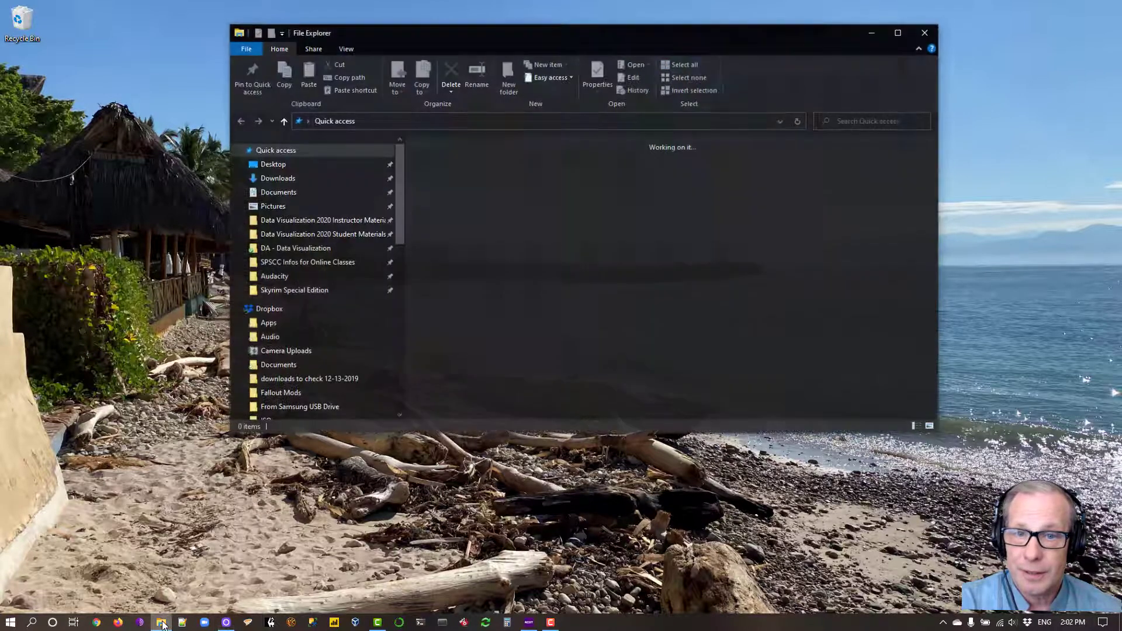
pyautogui.moveTo(411, 29); pyautogui.dragTo(425, 22)
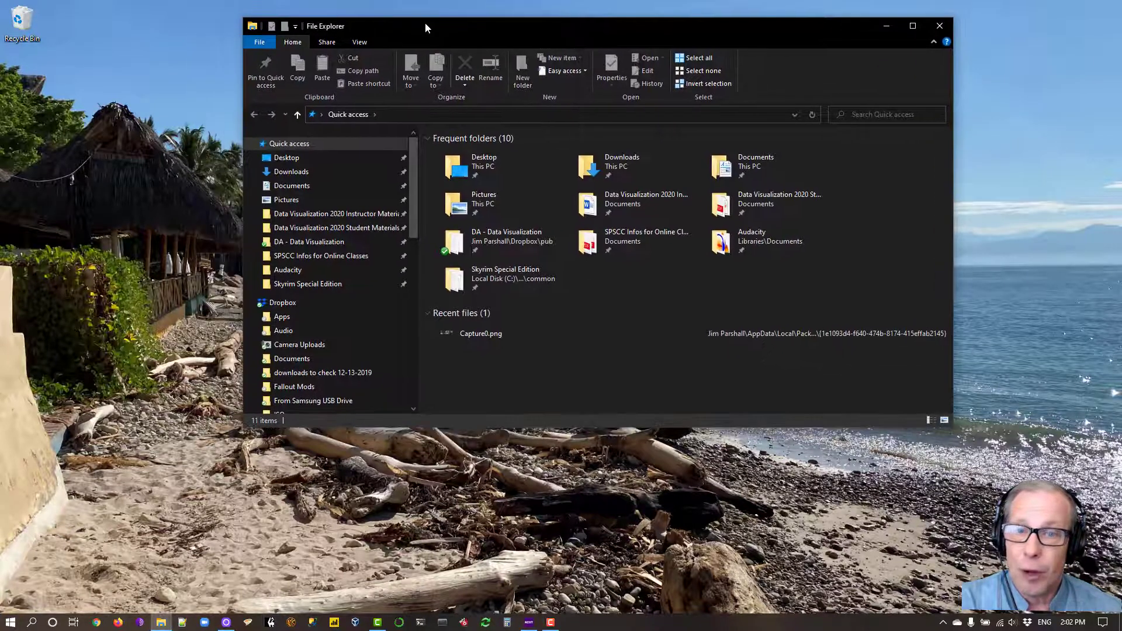
pyautogui.doubleClick(627, 167)
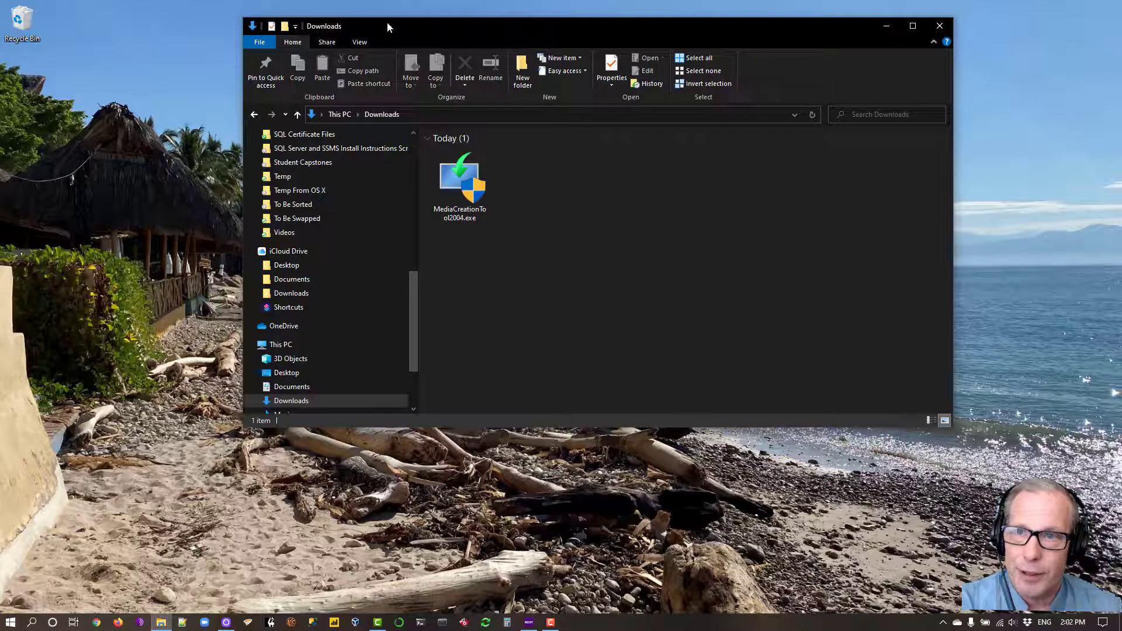
pyautogui.click(360, 42)
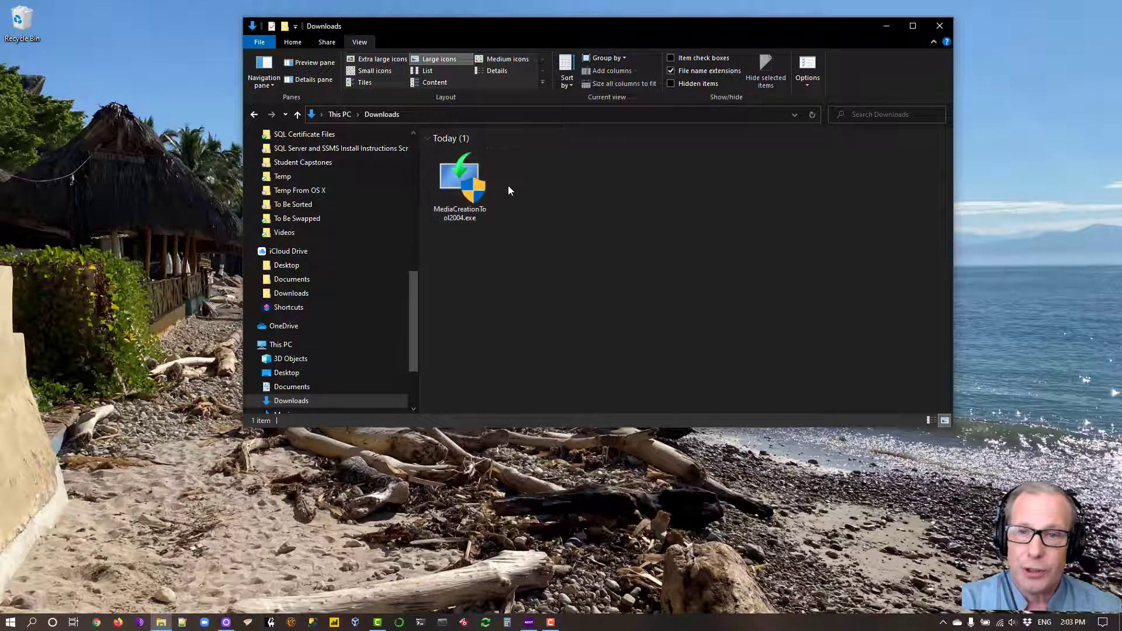
# Run MediaCreationTool2004.exe from the Downloads folder and close the File Explorer window
pyautogui.moveTo(451, 211)
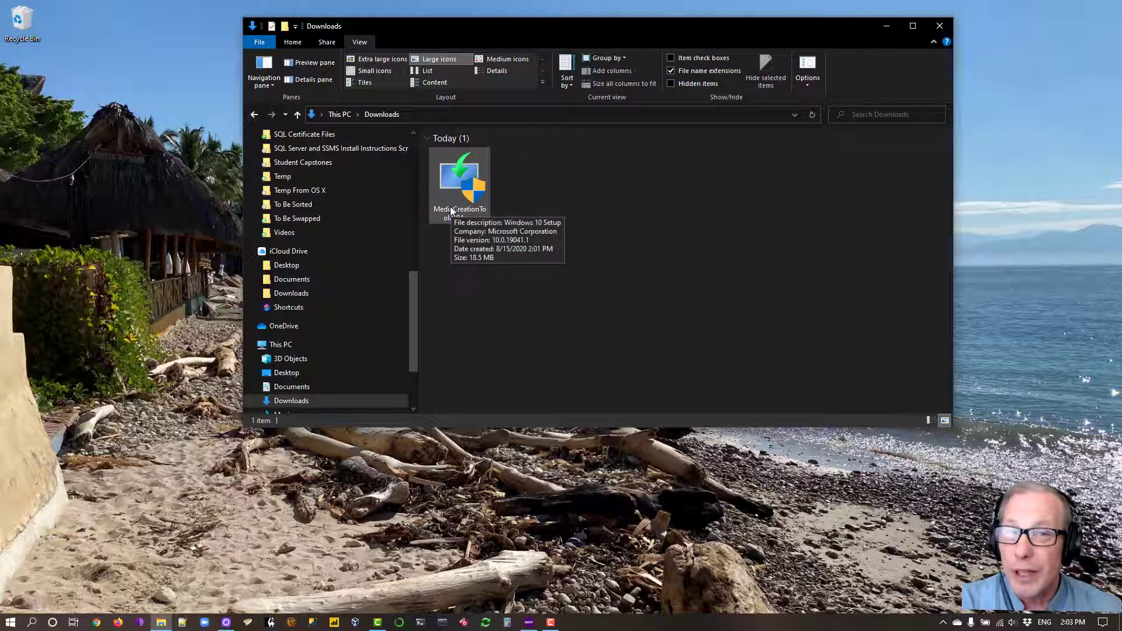
pyautogui.doubleClick(457, 171)
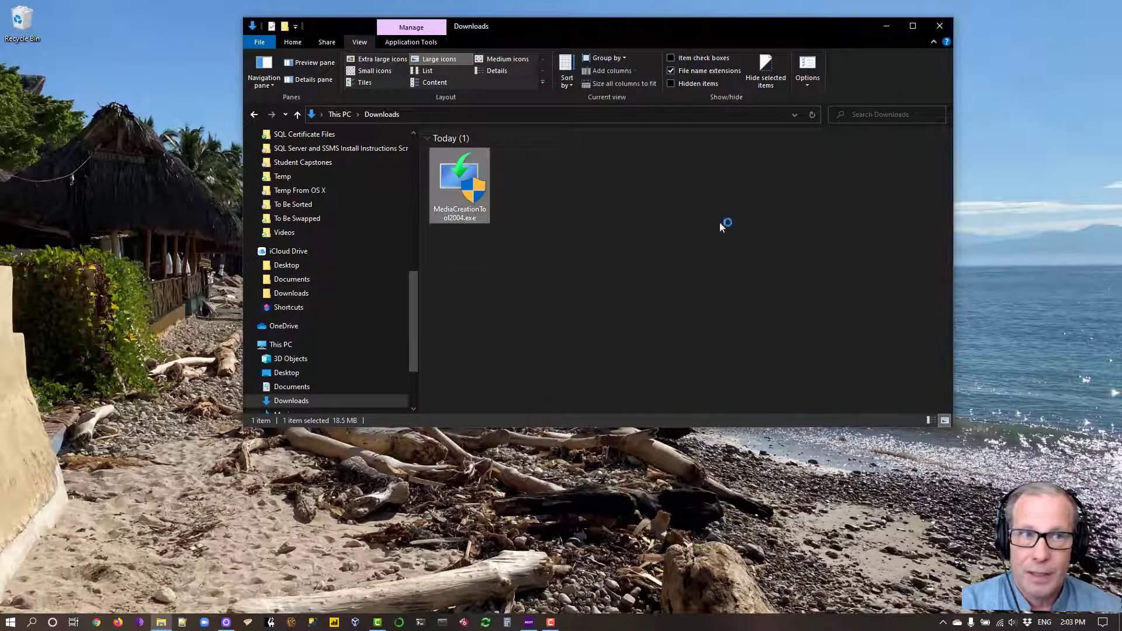
pyautogui.click(939, 26)
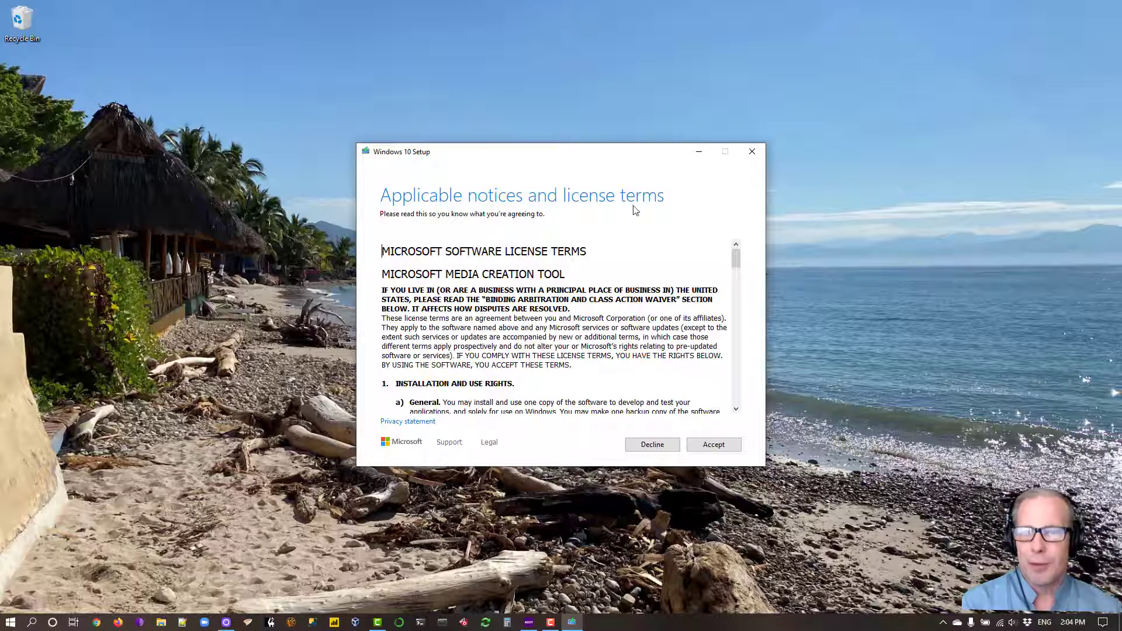
# Skim and accept the license terms, and choose to create installation media (USB flash drive, DVD, or ISO file) for another PC
pyautogui.scroll(-3, 575, 298)
pyautogui.scroll(-20, 575, 298)
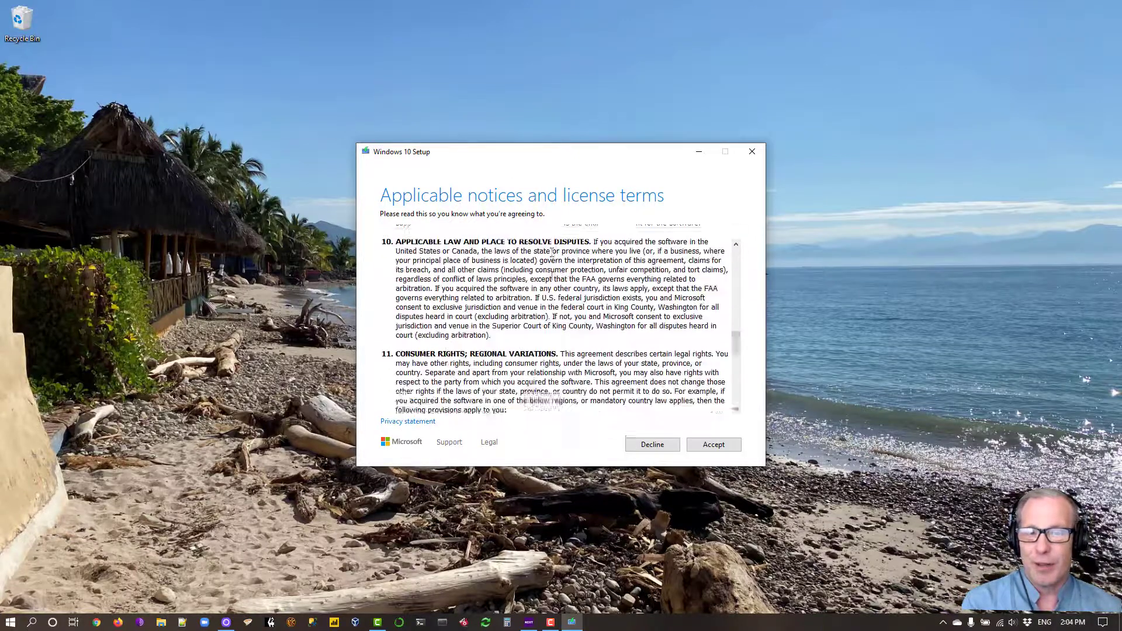
pyautogui.moveTo(738, 393); pyautogui.dragTo(736, 254)
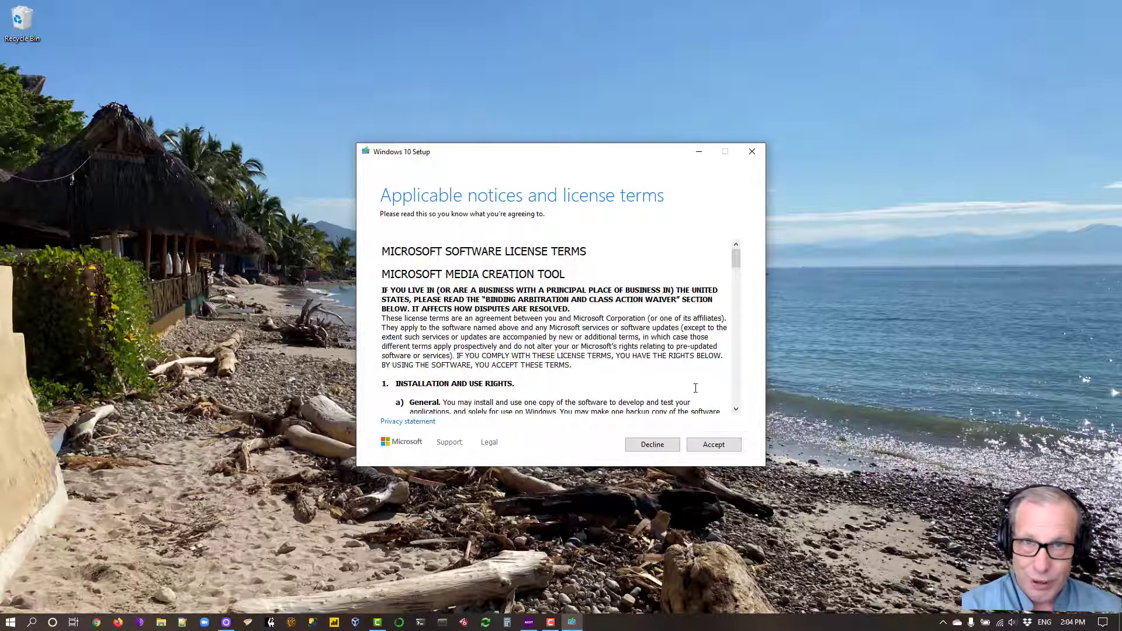
pyautogui.click(714, 445)
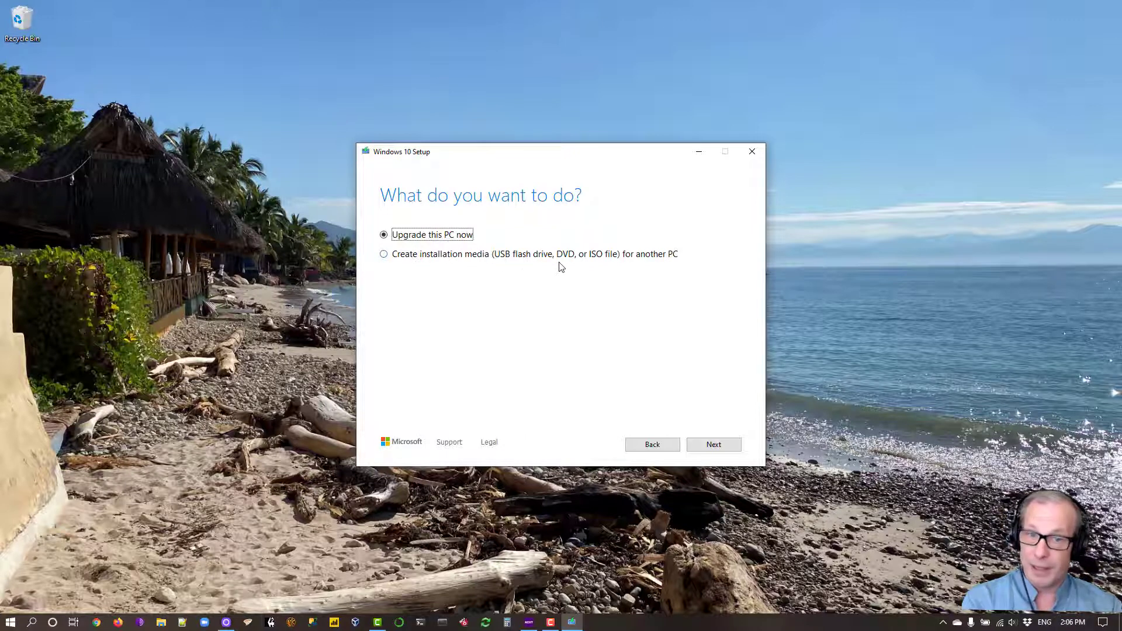
pyautogui.click(384, 255)
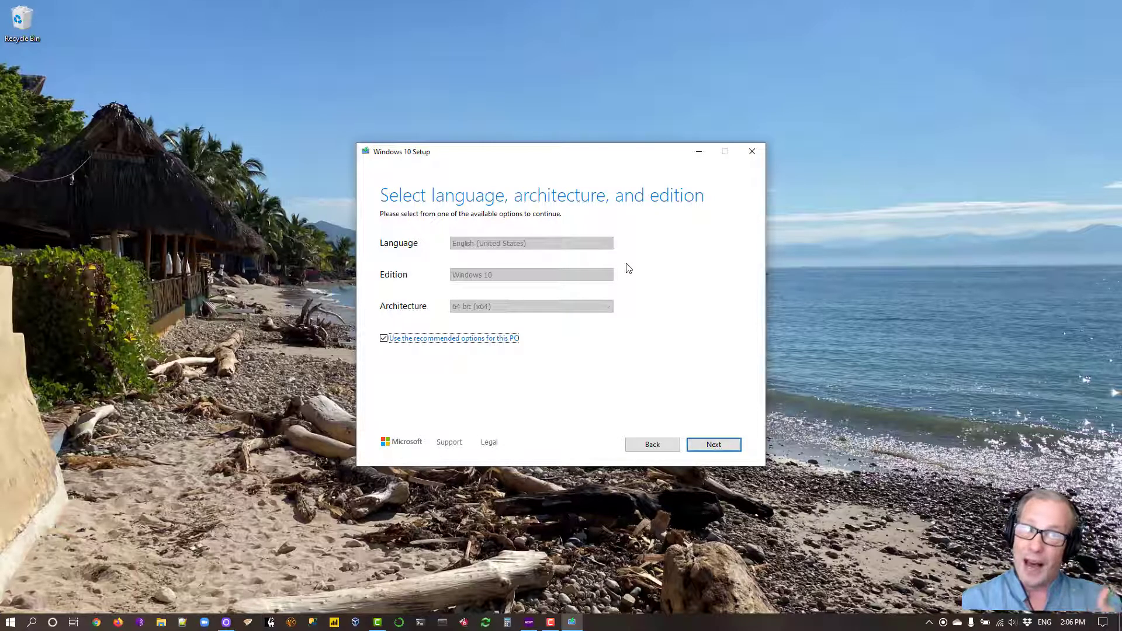
# Turn off the recommended options to look through the available installation languages, and turn the recommended options back on
pyautogui.click(385, 341)
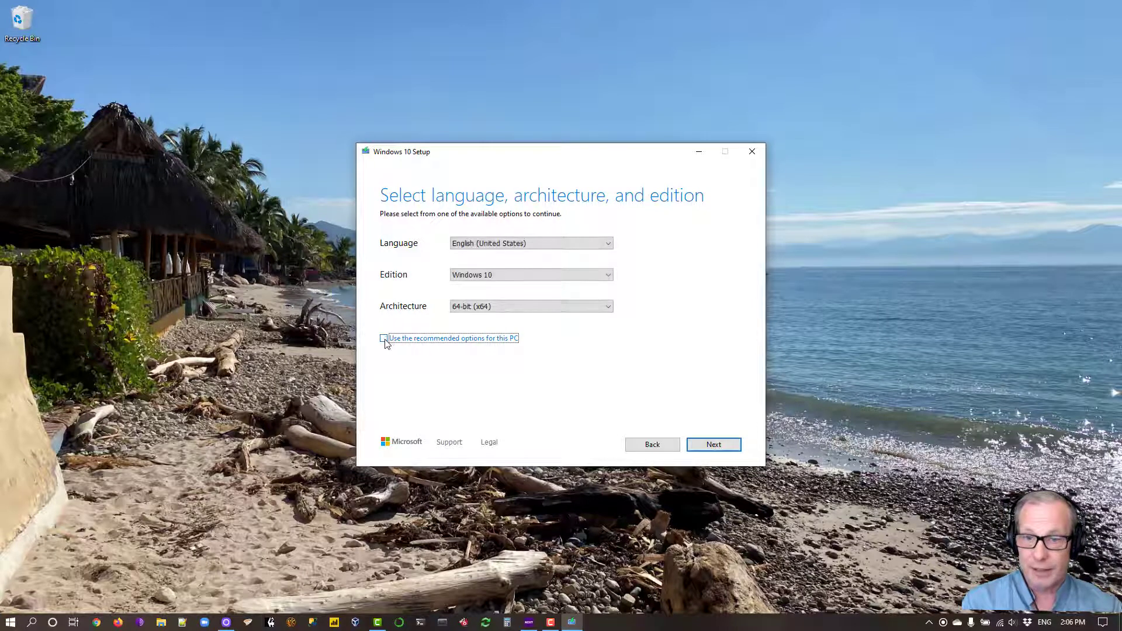
pyautogui.click(608, 246)
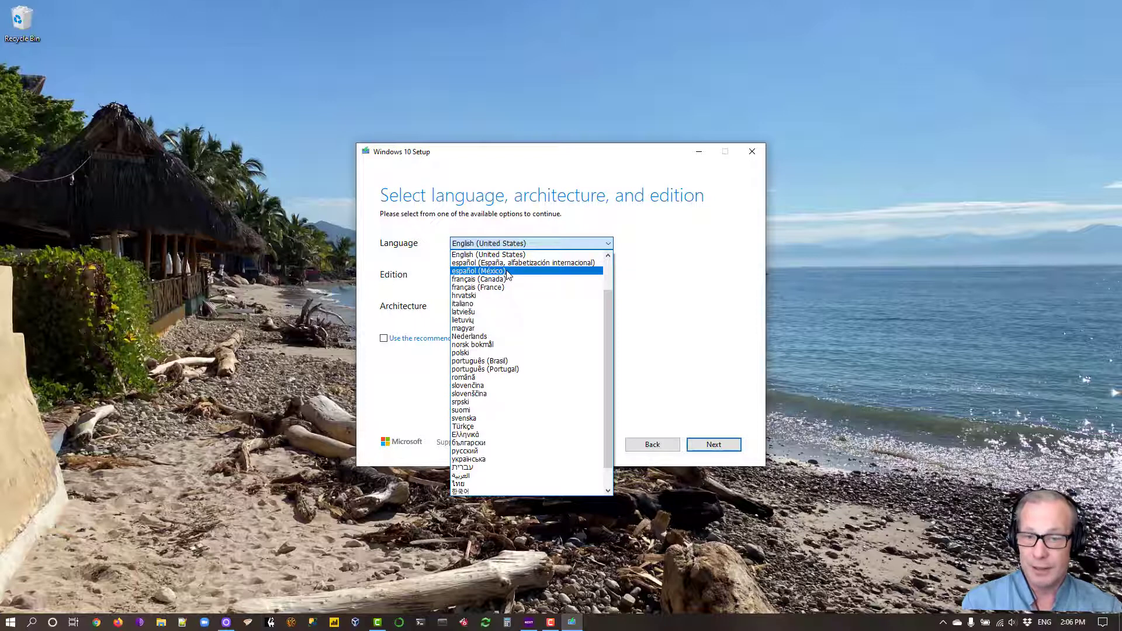
pyautogui.scroll(-1, 609, 342)
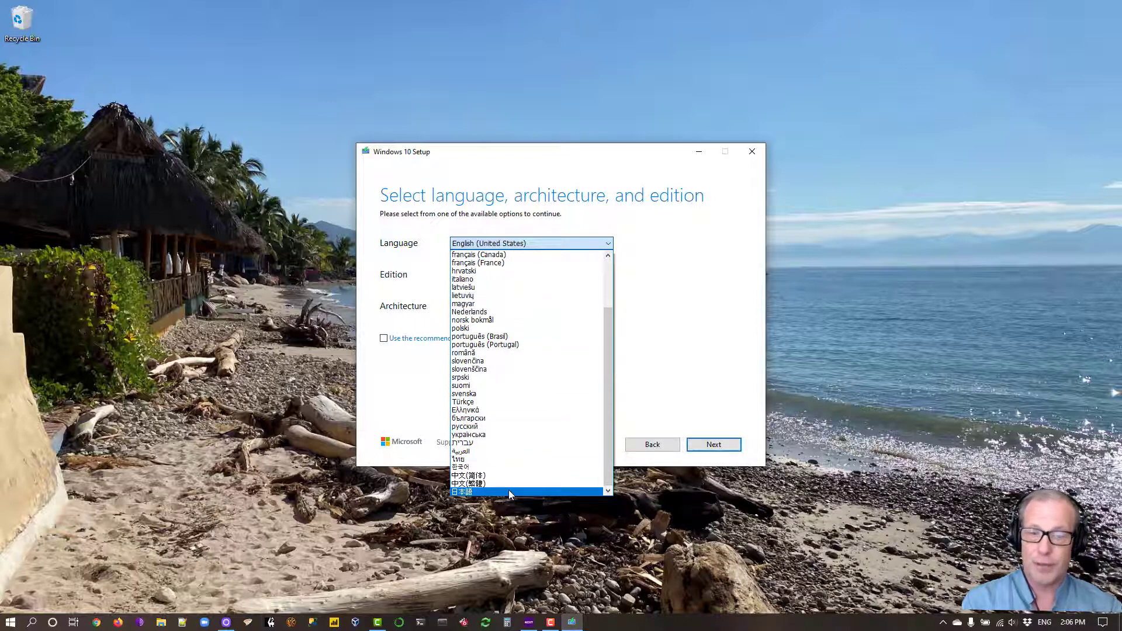
pyautogui.click(615, 407)
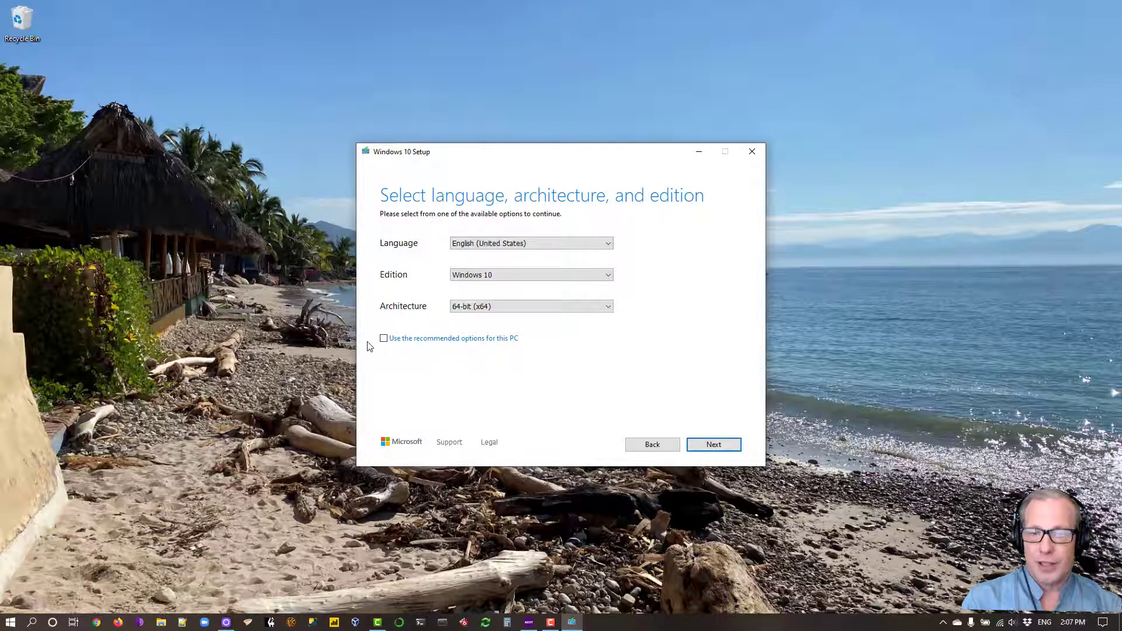
pyautogui.click(388, 339)
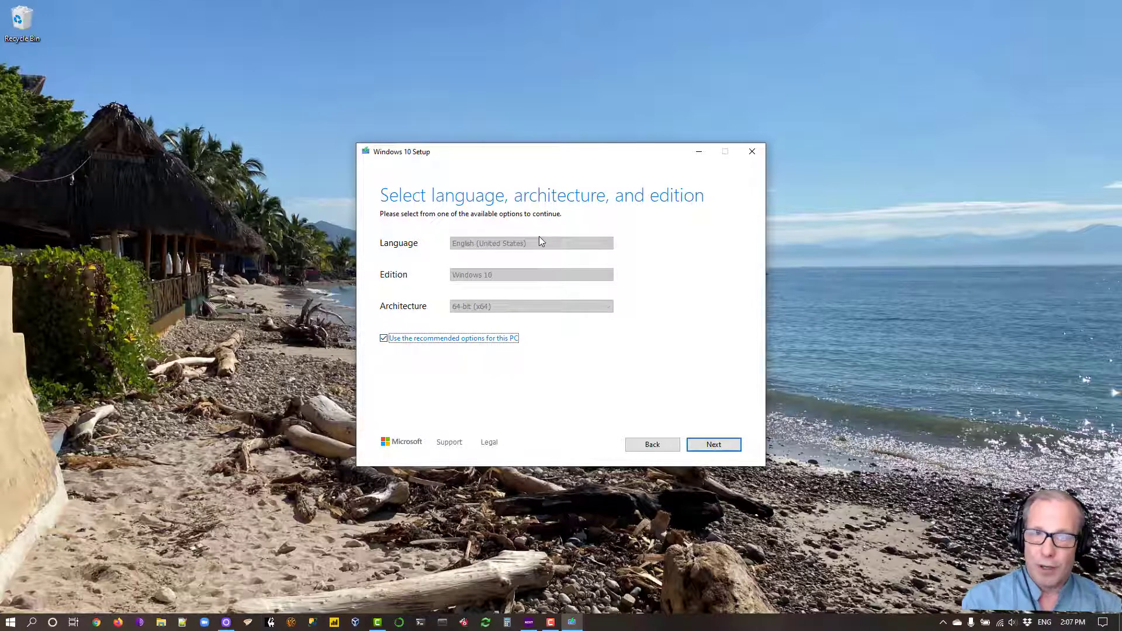
# Turn off the recommended options again and review the language list, leaving English (United States) selected
pyautogui.click(384, 342)
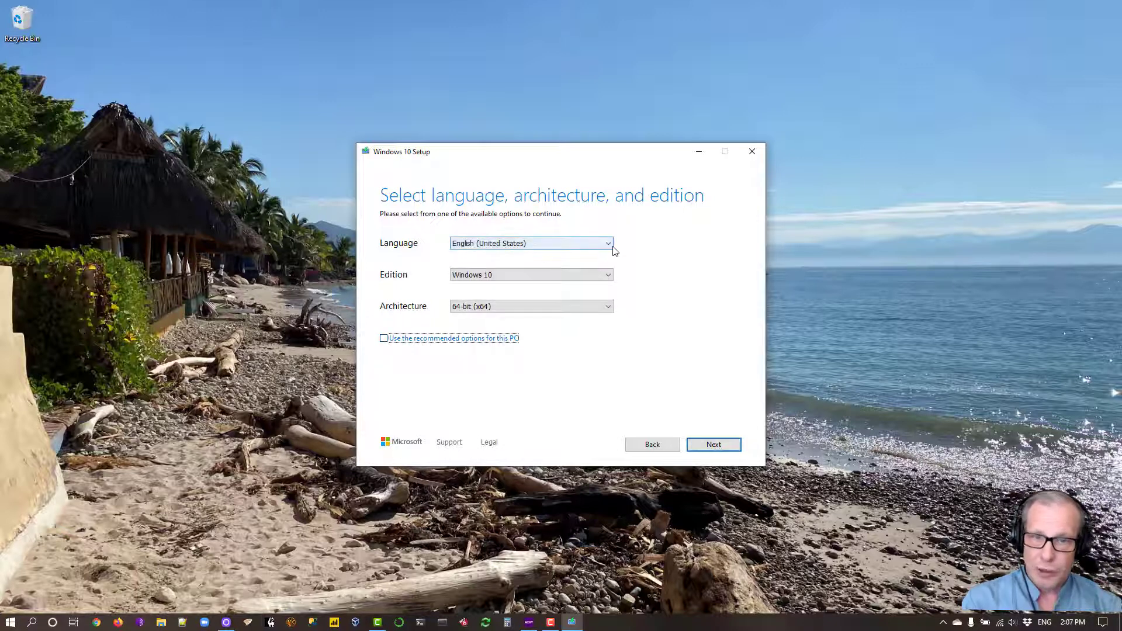
pyautogui.click(611, 245)
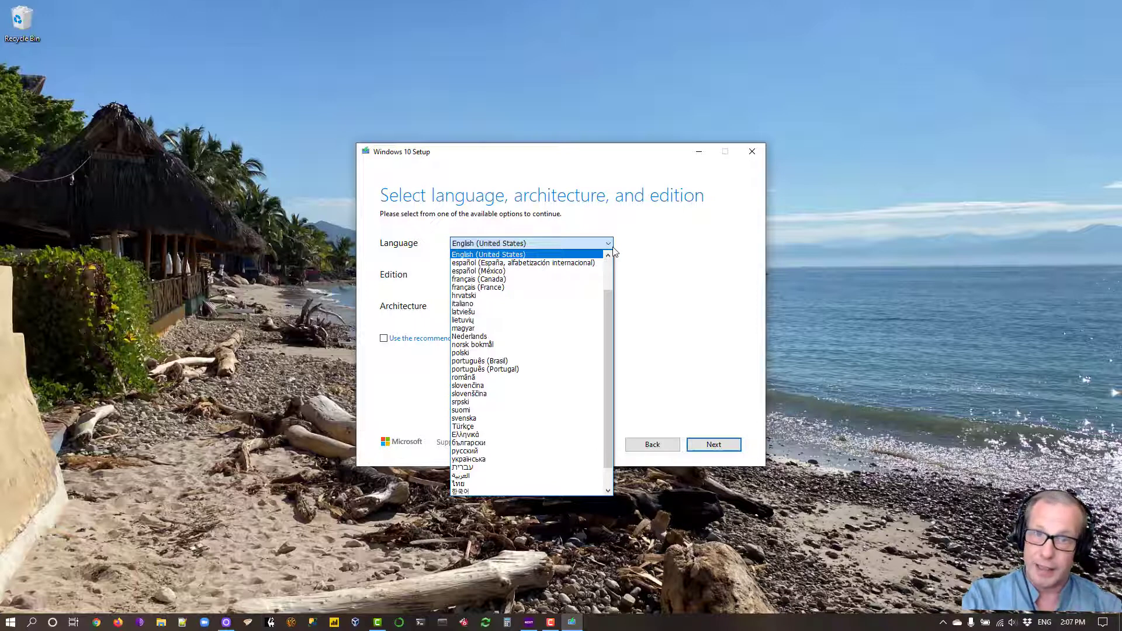
pyautogui.click(635, 245)
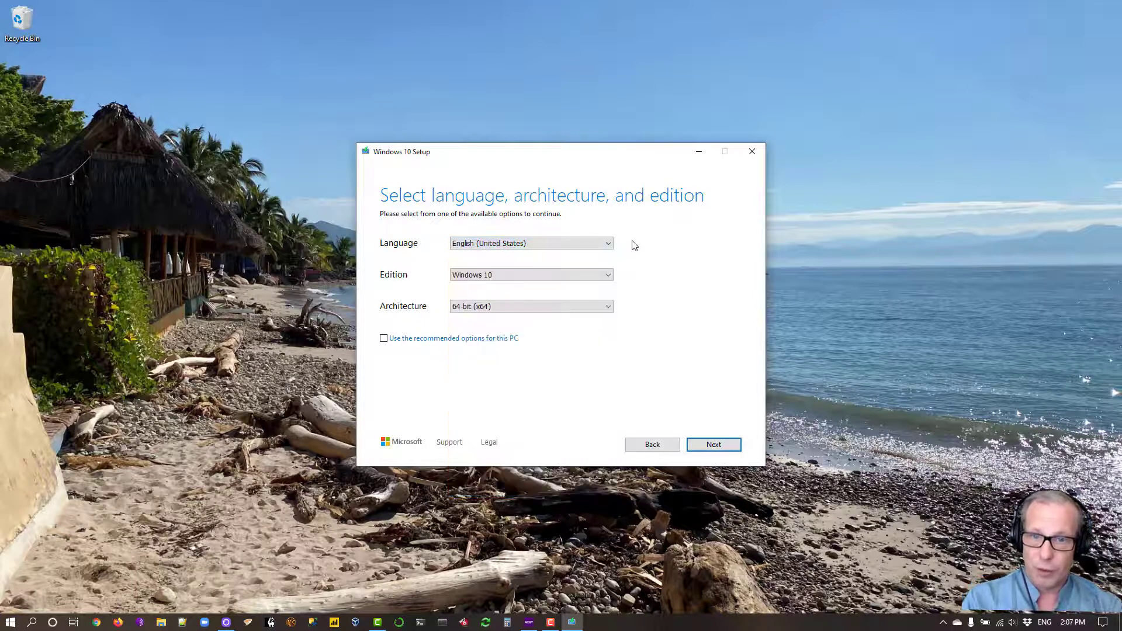
# Switch the Windows keyboard input language to Spanish (Mexico)
pyautogui.press('super+space')
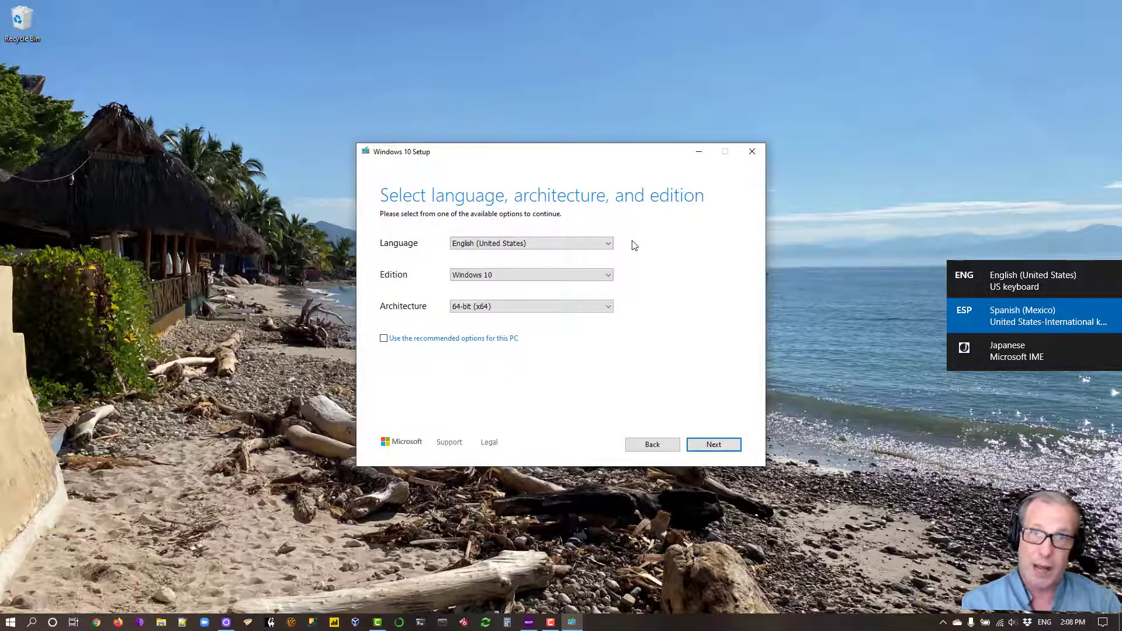
pyautogui.press('super+space')
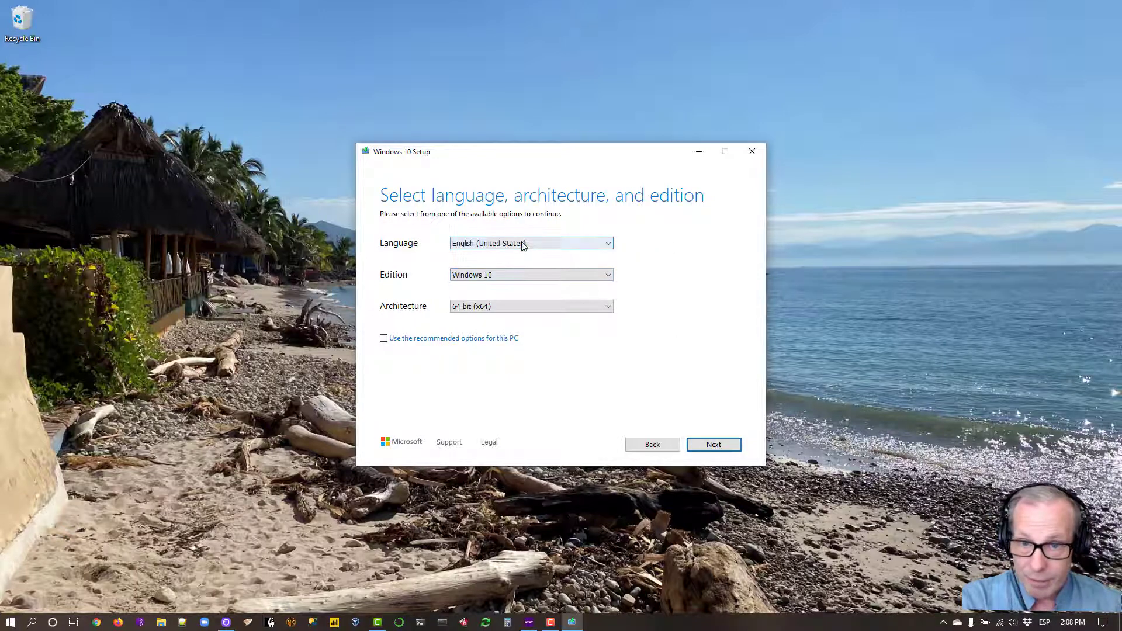
# Accept the recommended language, edition and architecture options for this PC, and choose ISO file as the media
pyautogui.click(446, 339)
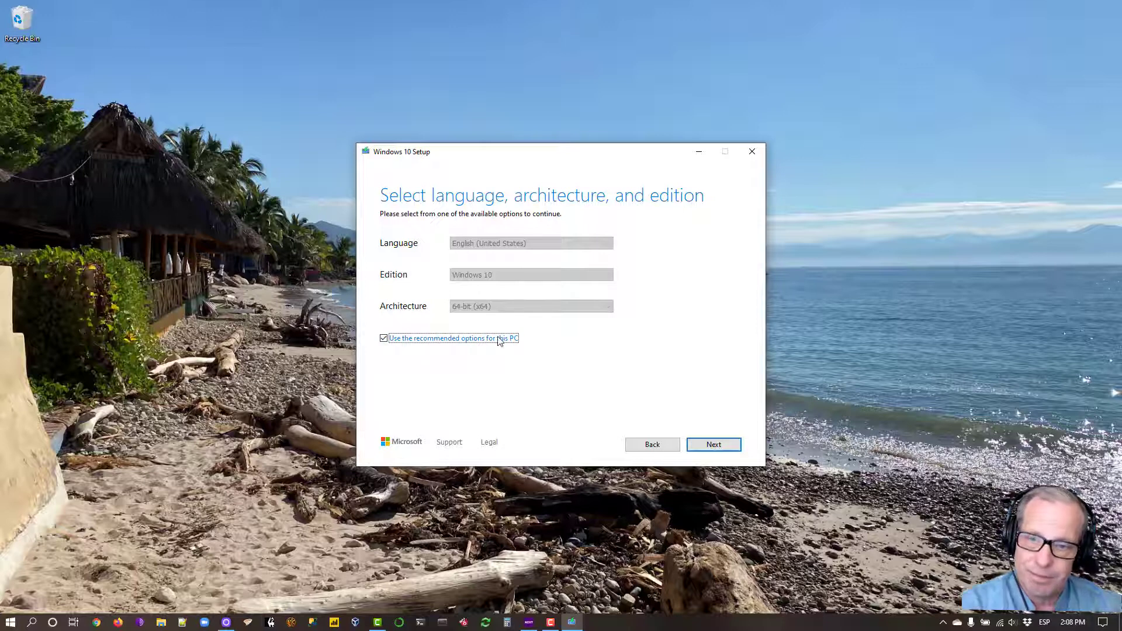
pyautogui.click(713, 445)
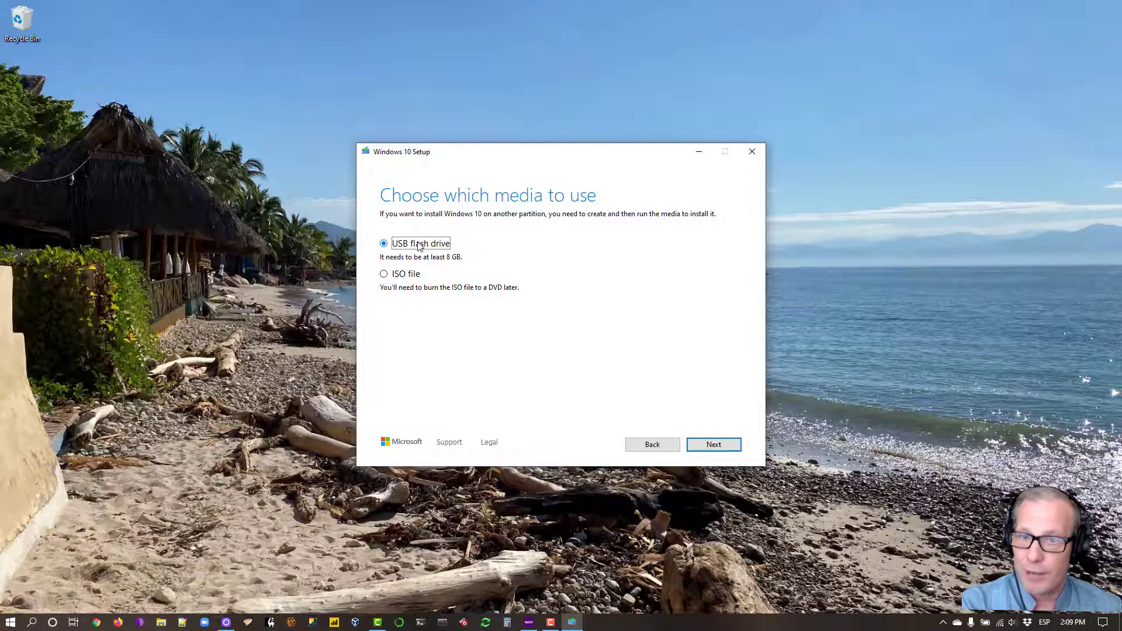
pyautogui.click(385, 274)
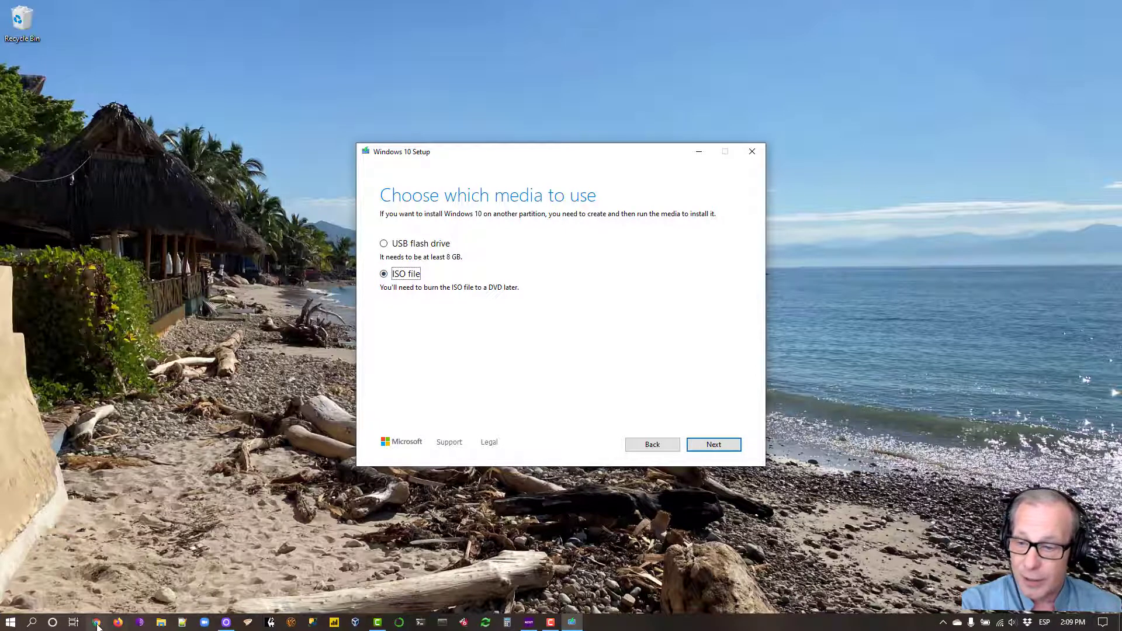
# Open Firefox and search Google for "iso file"
pyautogui.click(118, 623)
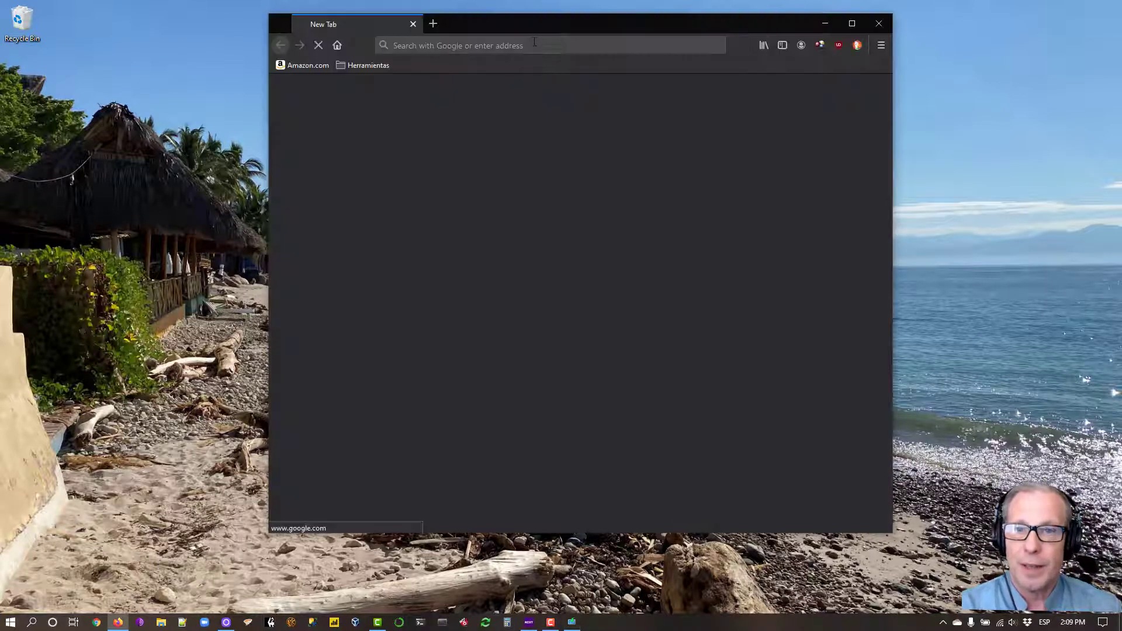
pyautogui.write('iso https://www.google.com')
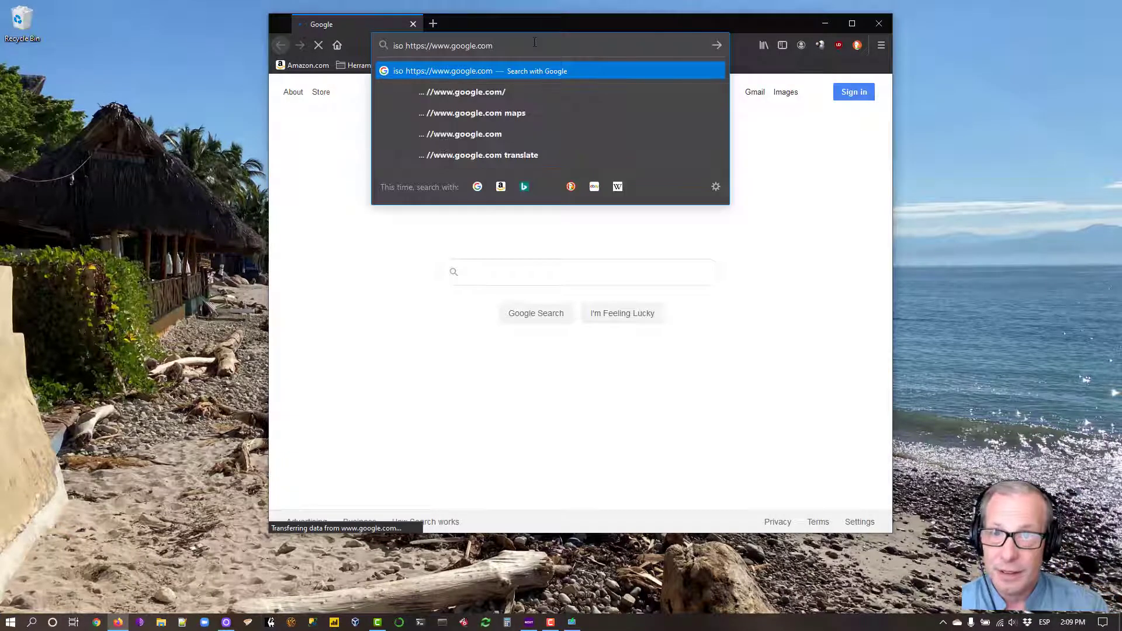
pyautogui.moveTo(534, 42); pyautogui.dragTo(405, 53)
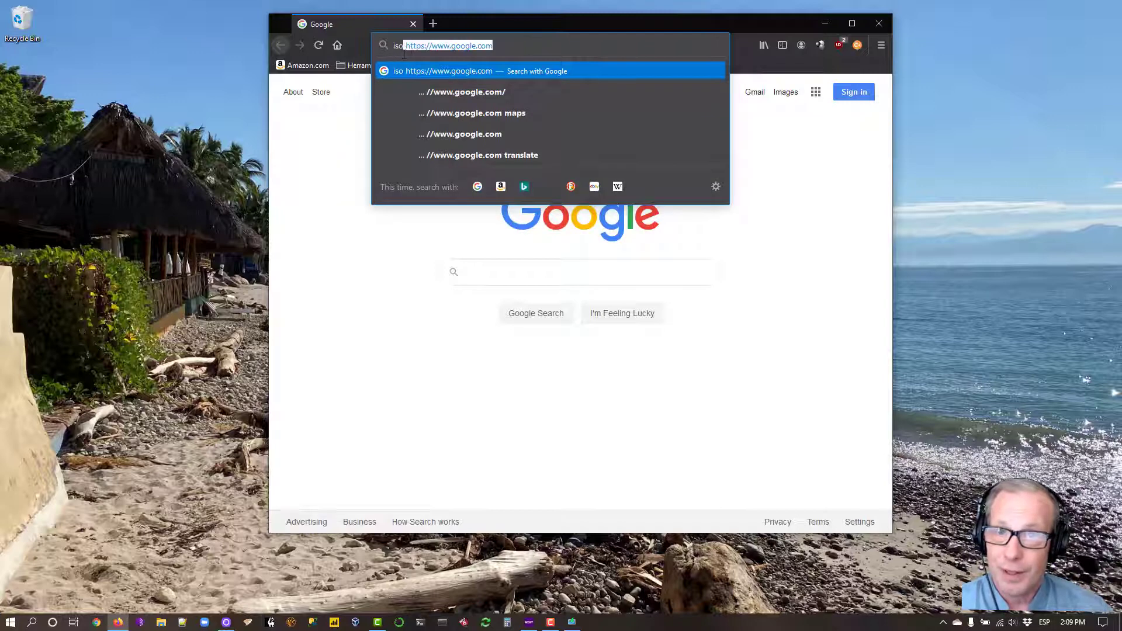
pyautogui.press('BackSpace')
pyautogui.write('file')
pyautogui.press('Return')
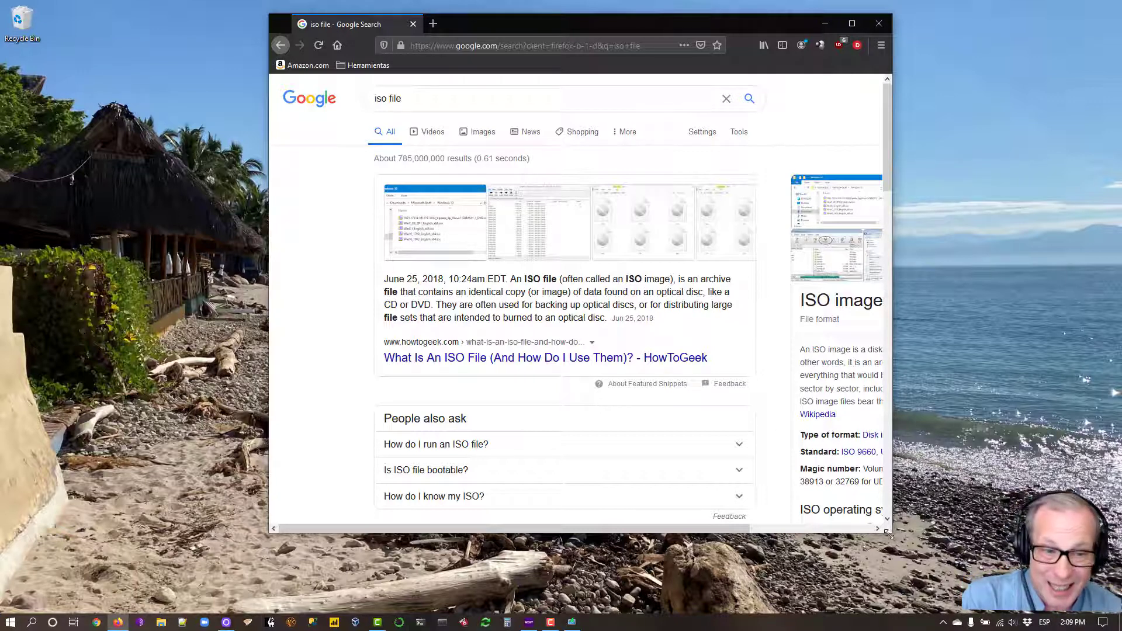
# Widen the browser window to read the ISO image description and the featured ISO file definition, and close the browser
pyautogui.moveTo(891, 533); pyautogui.dragTo(1021, 551)
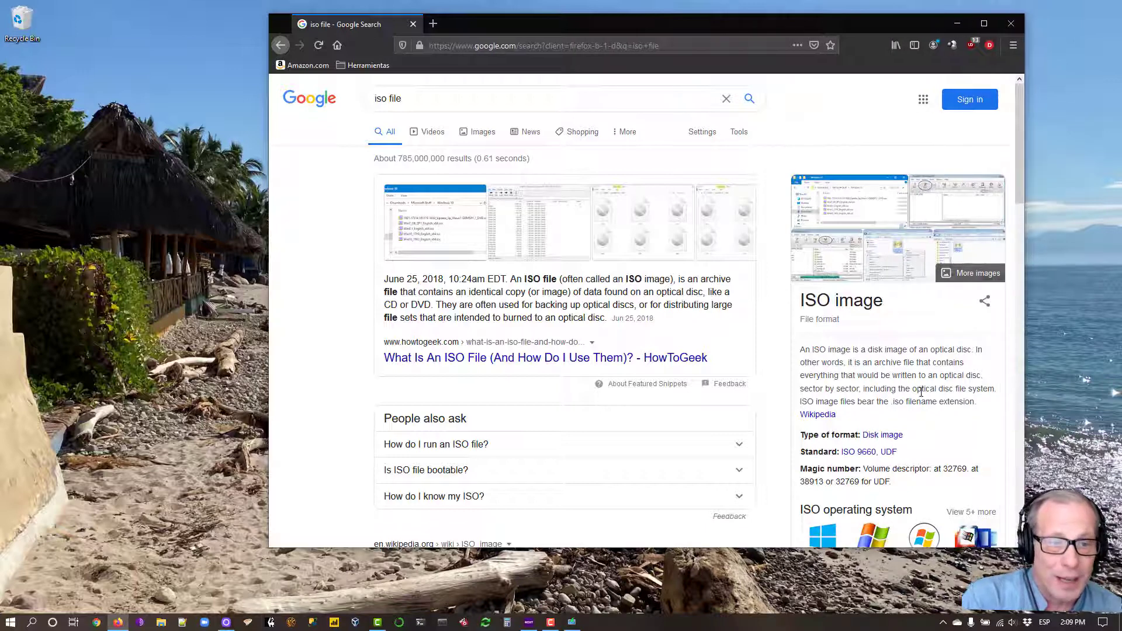
pyautogui.moveTo(880, 362); pyautogui.dragTo(978, 369)
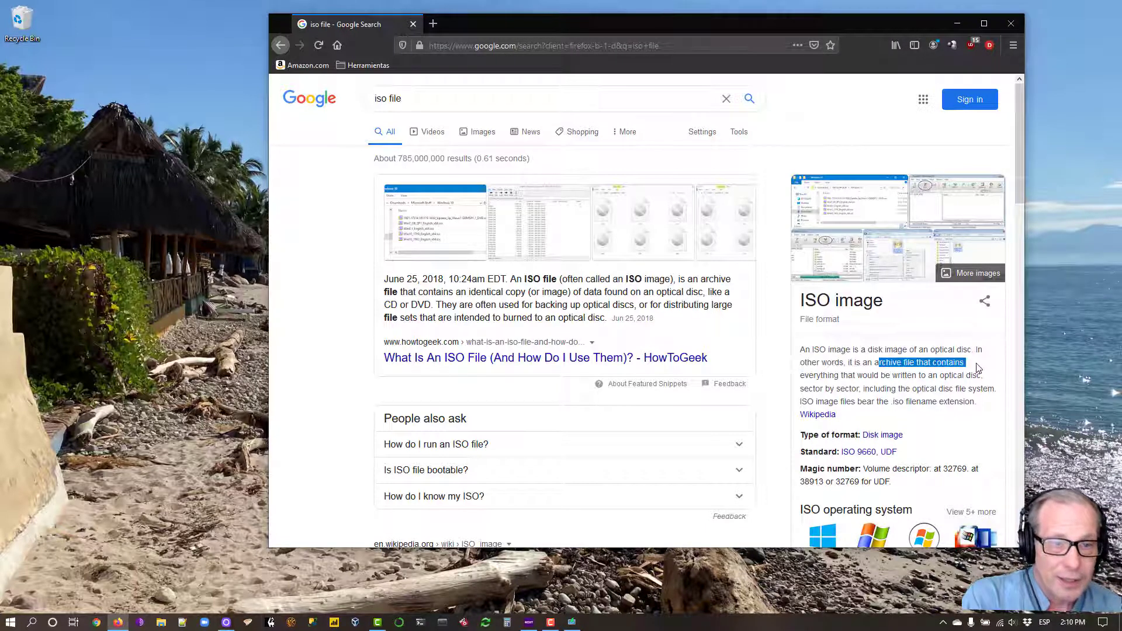
pyautogui.click(901, 378)
pyautogui.moveTo(893, 376); pyautogui.dragTo(989, 377)
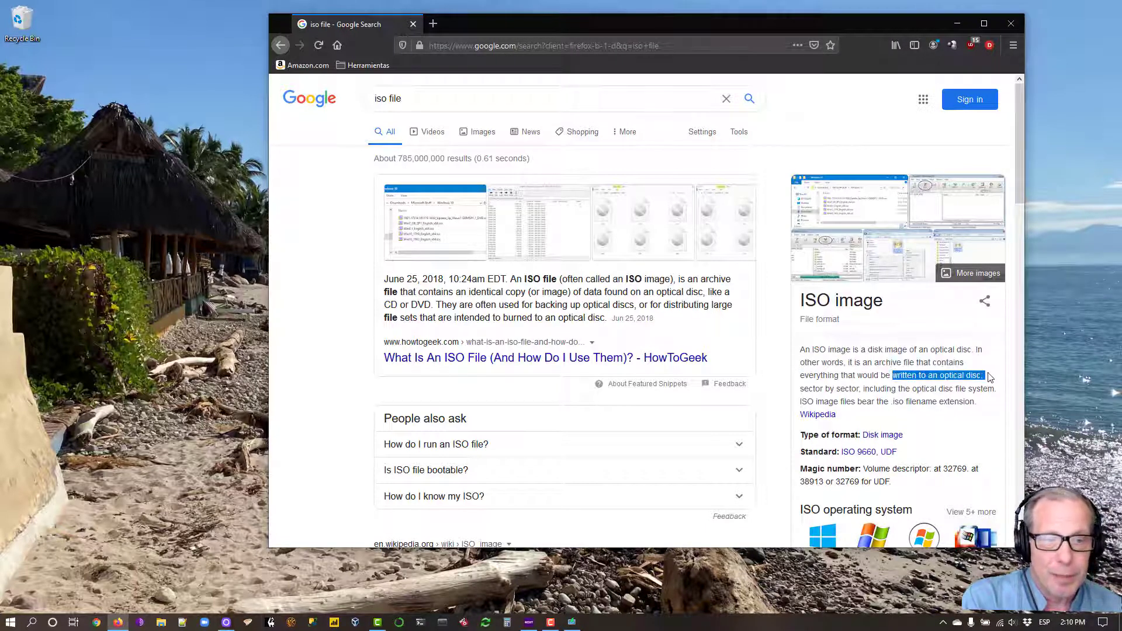
pyautogui.moveTo(802, 390); pyautogui.dragTo(995, 388)
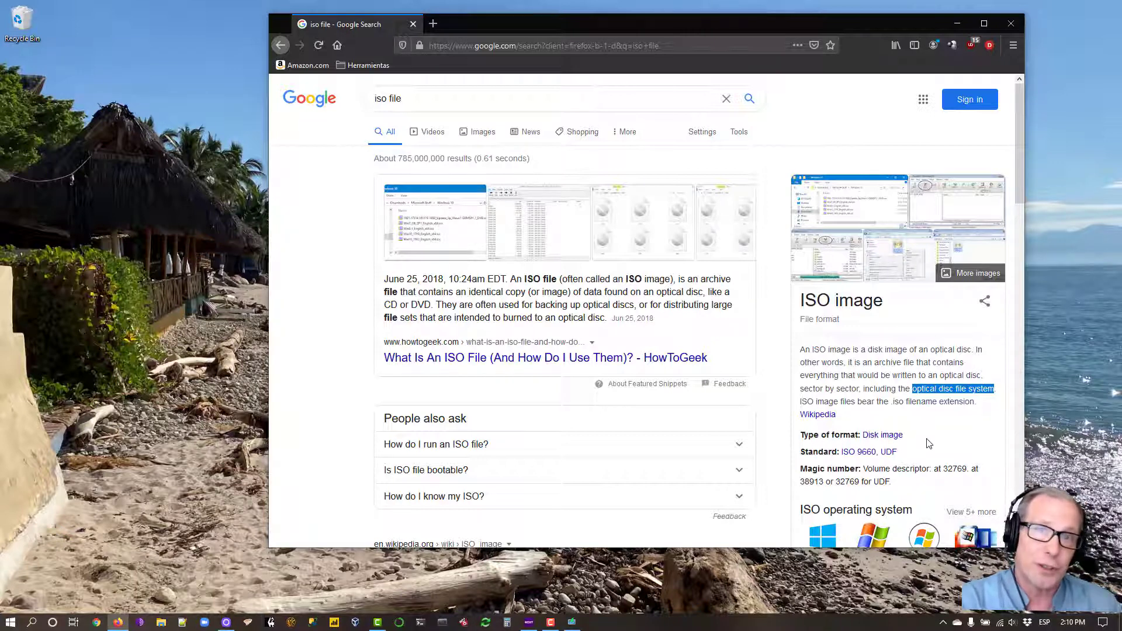
pyautogui.moveTo(525, 279); pyautogui.dragTo(556, 277)
pyautogui.click(570, 316)
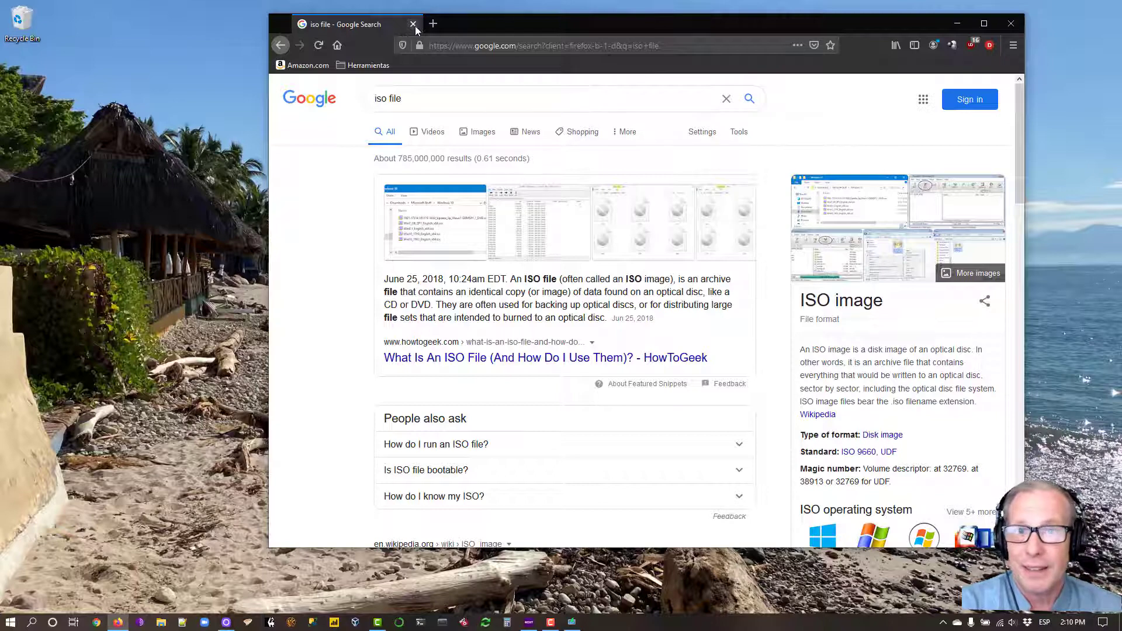
pyautogui.click(413, 24)
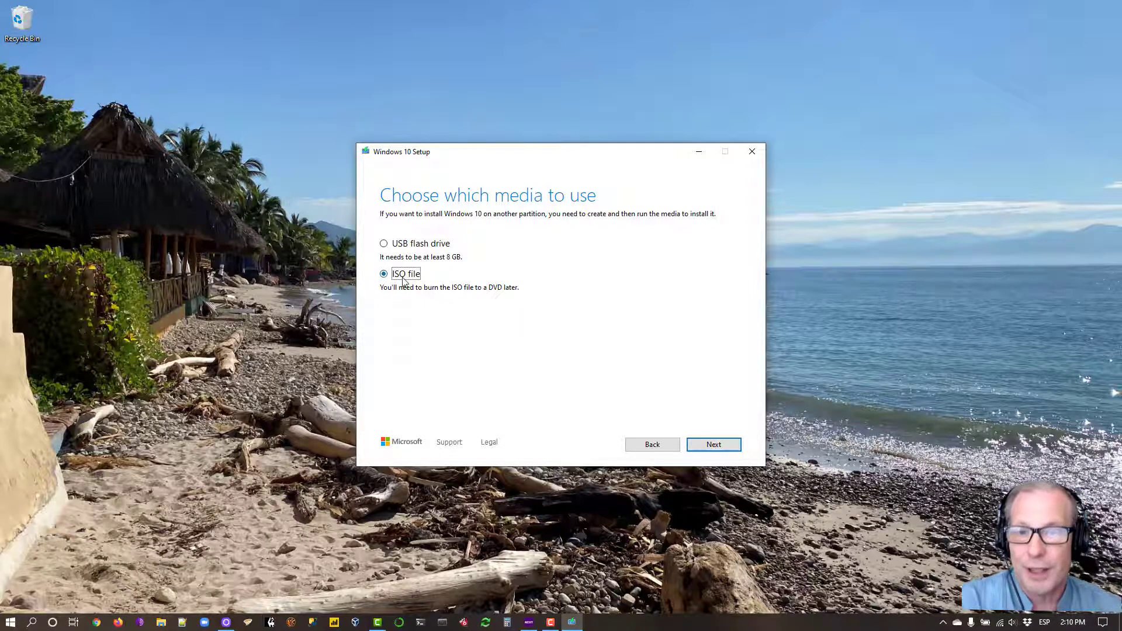
# Save the installation media as Windows.iso in the Downloads folder and finish the setup wizard without burning a DVD
pyautogui.click(714, 446)
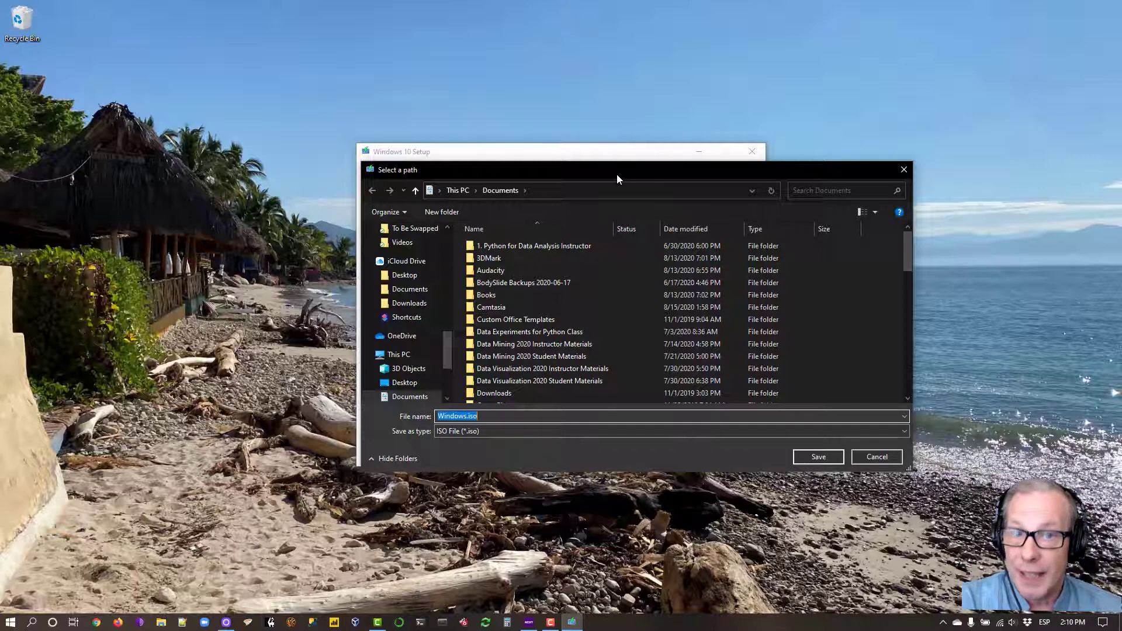
pyautogui.scroll(5, 384, 374)
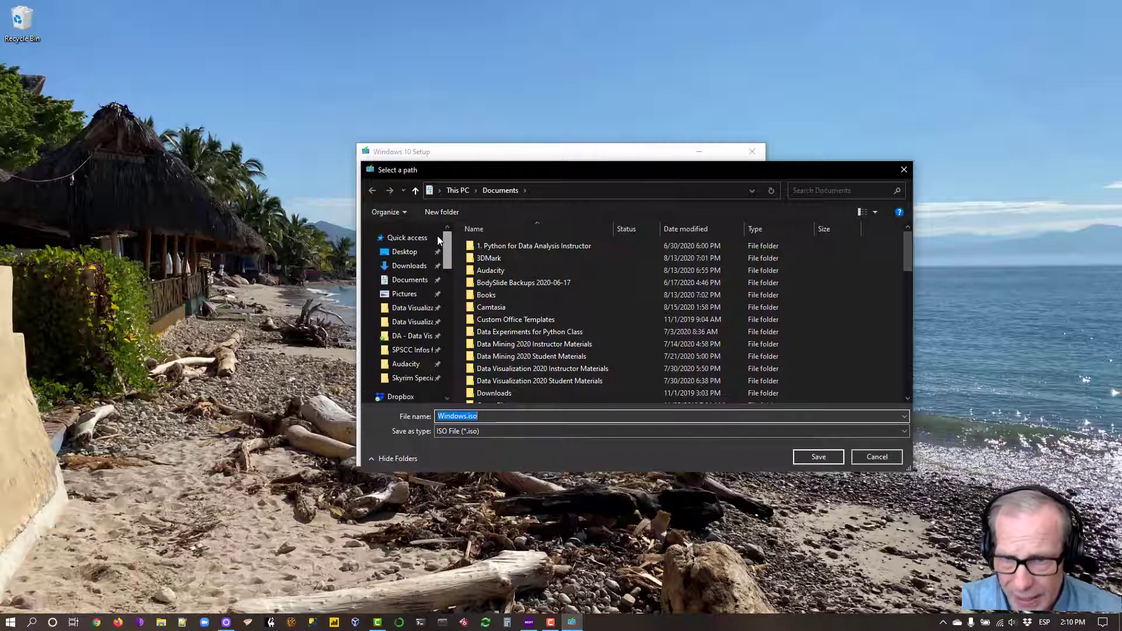
pyautogui.click(405, 266)
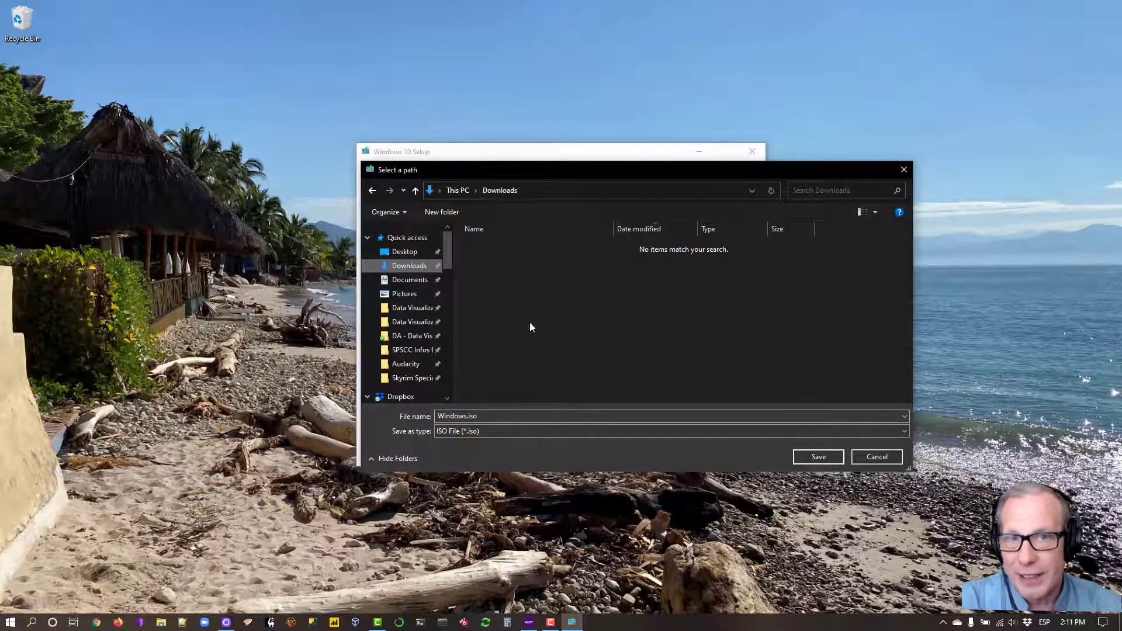
pyautogui.click(803, 458)
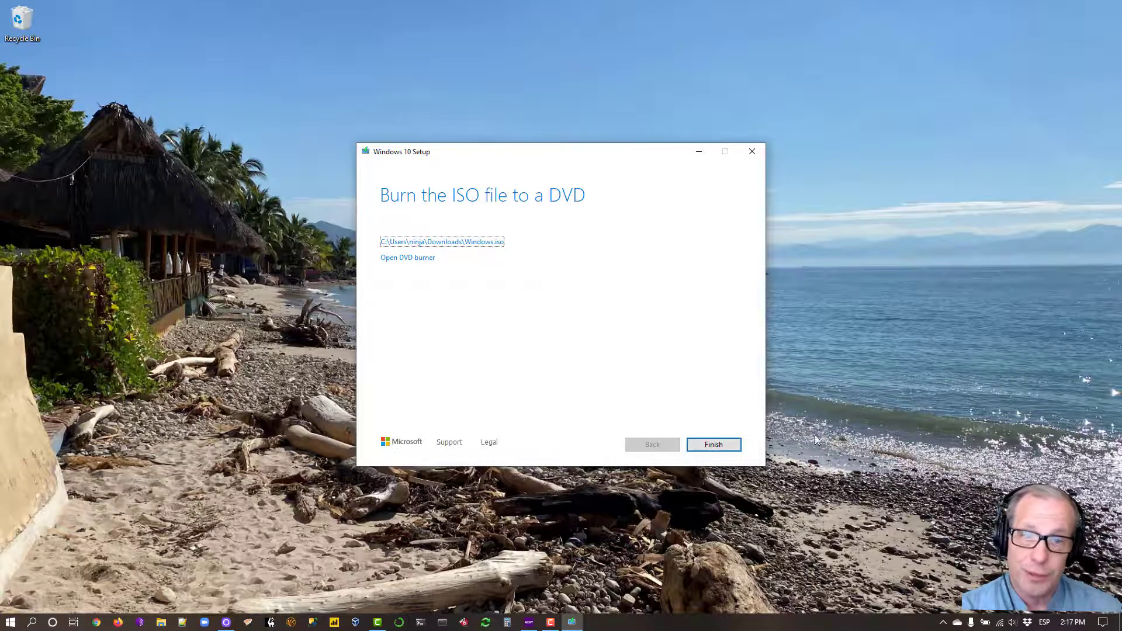
pyautogui.click(714, 446)
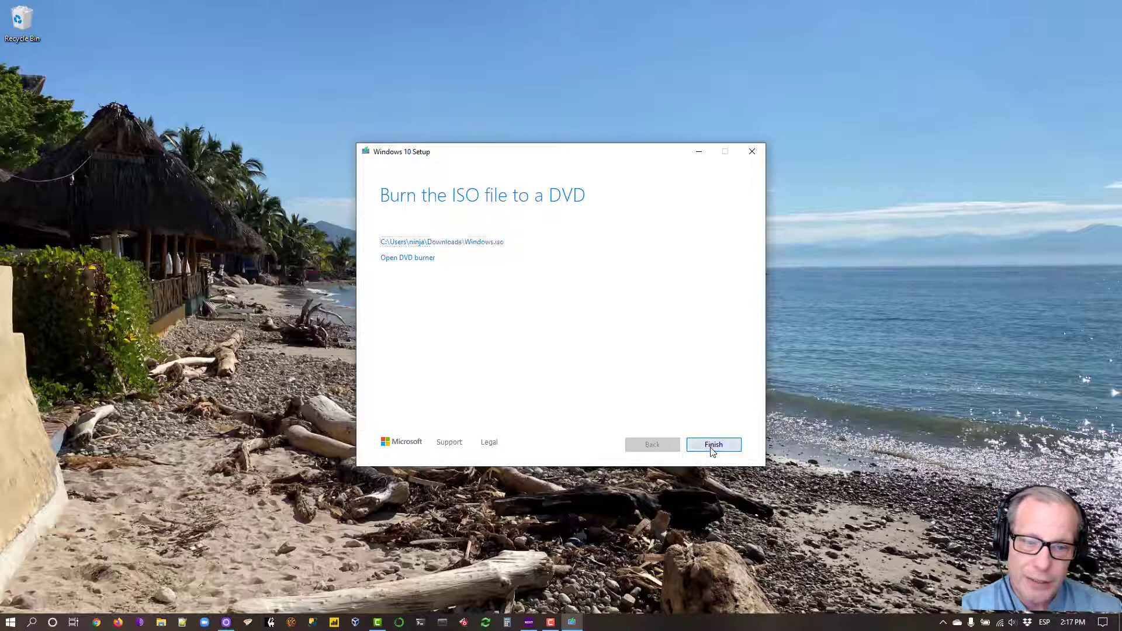